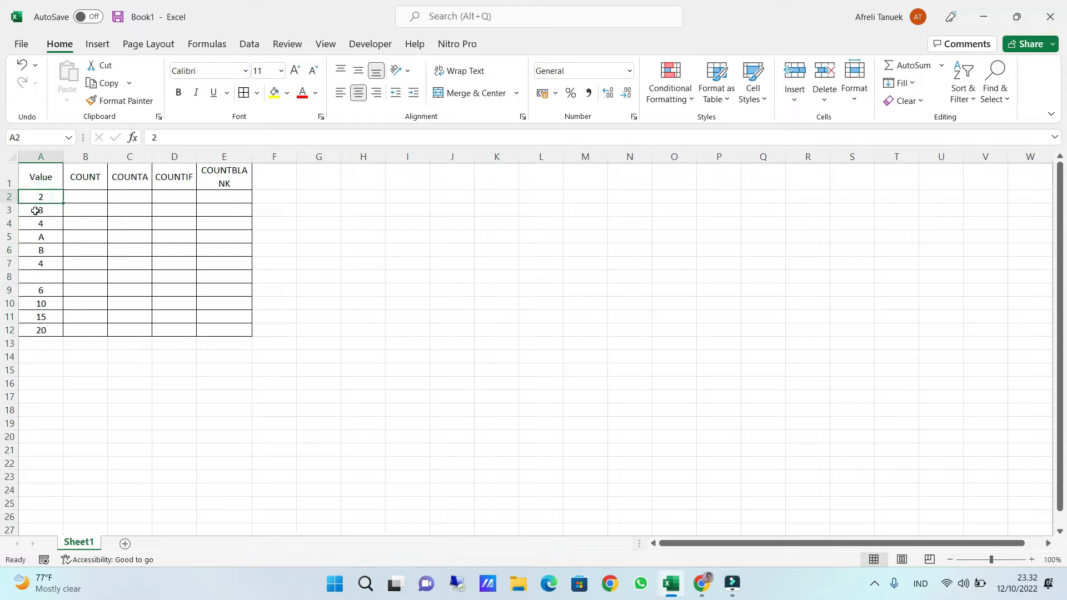
- Examine the numbers, letters and empty cell in the Value column, A2:A12
{"action": "left_click", "coordinate": [36, 236]}
{"action": "key", "text": "Up"}
{"action": "key", "text": "Up"}
{"action": "key", "text": "Up"}
{"action": "key", "text": "Down"}
{"action": "key", "text": "Down"}
{"action": "key", "text": "Down"}
{"action": "key", "text": "Down"}
{"action": "key", "text": "Down"}
{"action": "key", "text": "Down"}
{"action": "key", "text": "Up"}
{"action": "key", "text": "Down"}
{"action": "key", "text": "Down"}
{"action": "key", "text": "Down"}
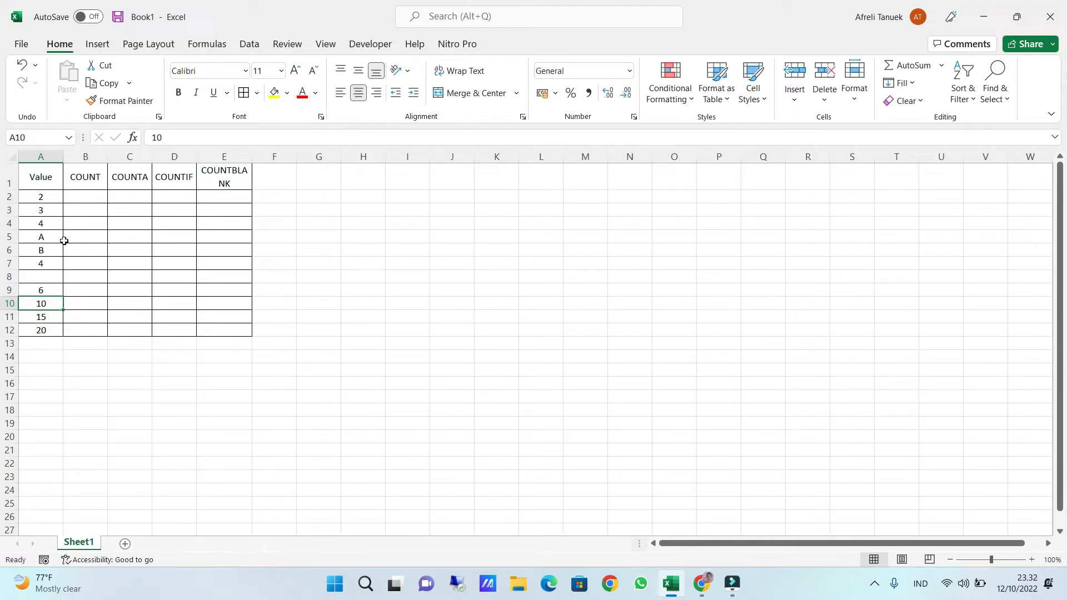
- Enter a COUNT formula in B2 that counts the numeric cells in A2:A12
{"action": "left_click", "coordinate": [89, 198]}
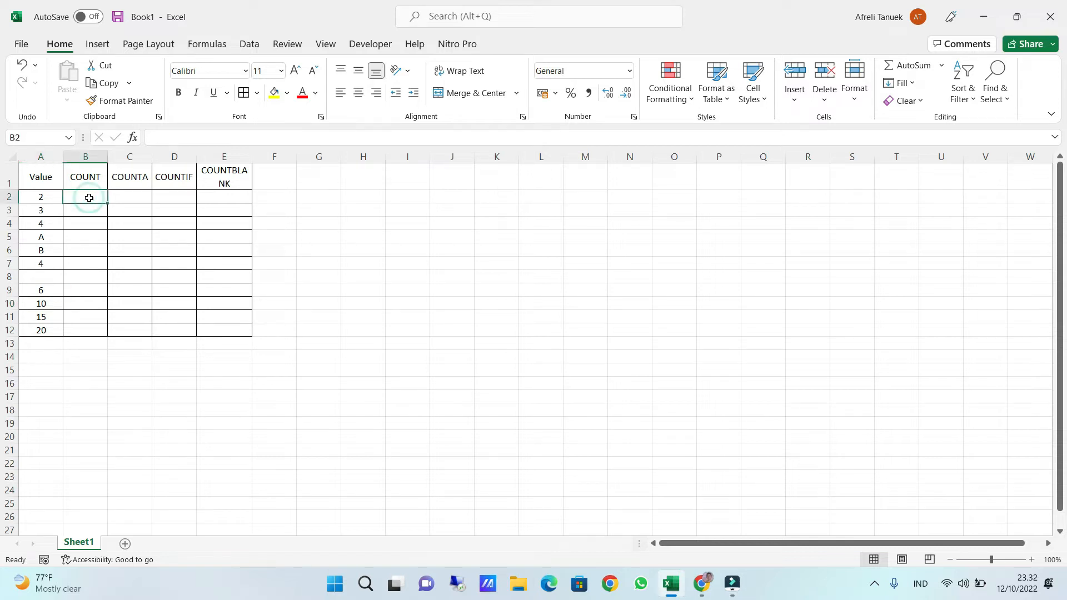
{"action": "type", "text": "=COUNT"}
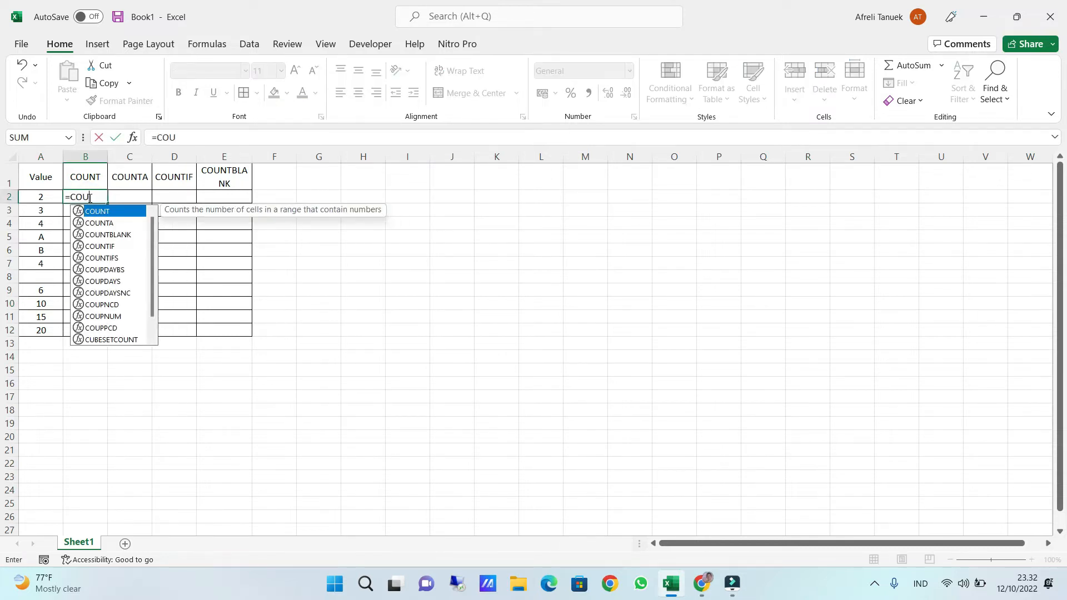
{"action": "double_click", "coordinate": [103, 212]}
{"action": "left_click_drag", "start_coordinate": [49, 198], "coordinate": [52, 330]}
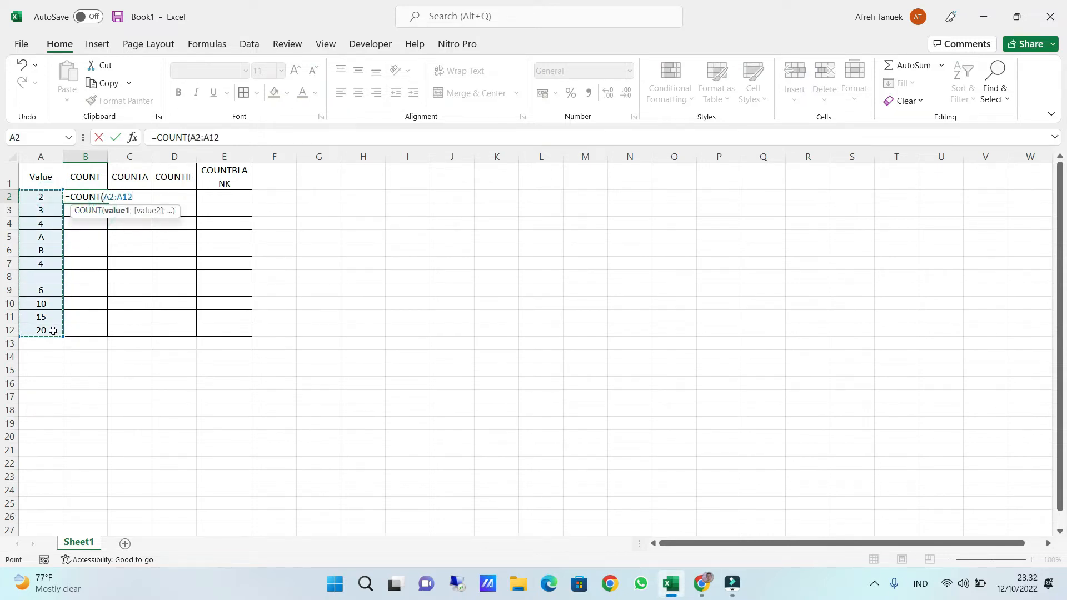
{"action": "key", "text": "Return"}
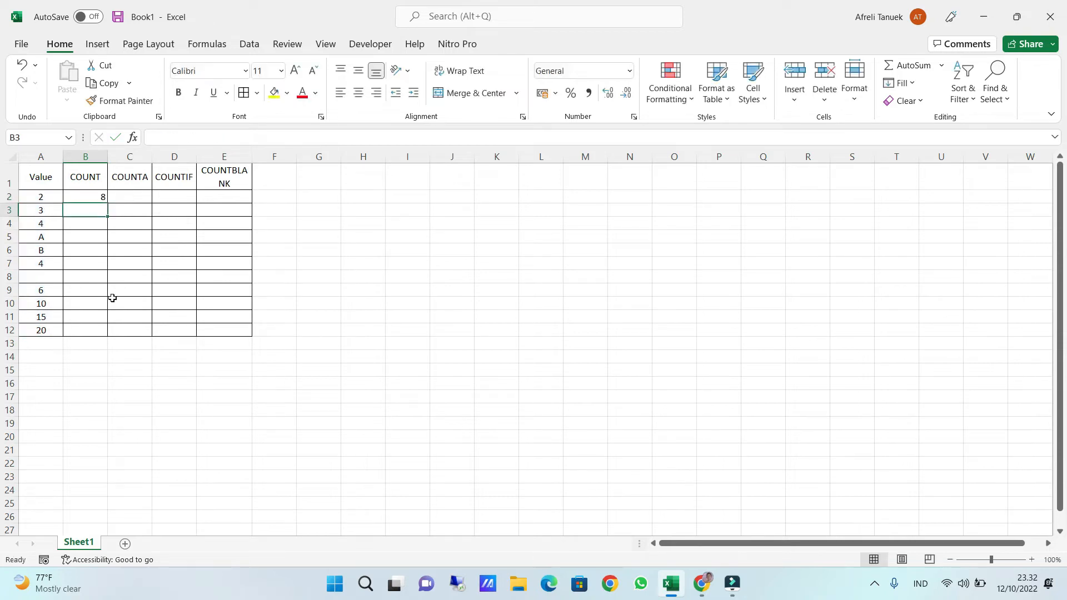
- Center the result cells B2:E2 both horizontally and vertically
{"action": "left_click_drag", "start_coordinate": [85, 200], "coordinate": [222, 194]}
{"action": "left_click", "coordinate": [358, 93]}
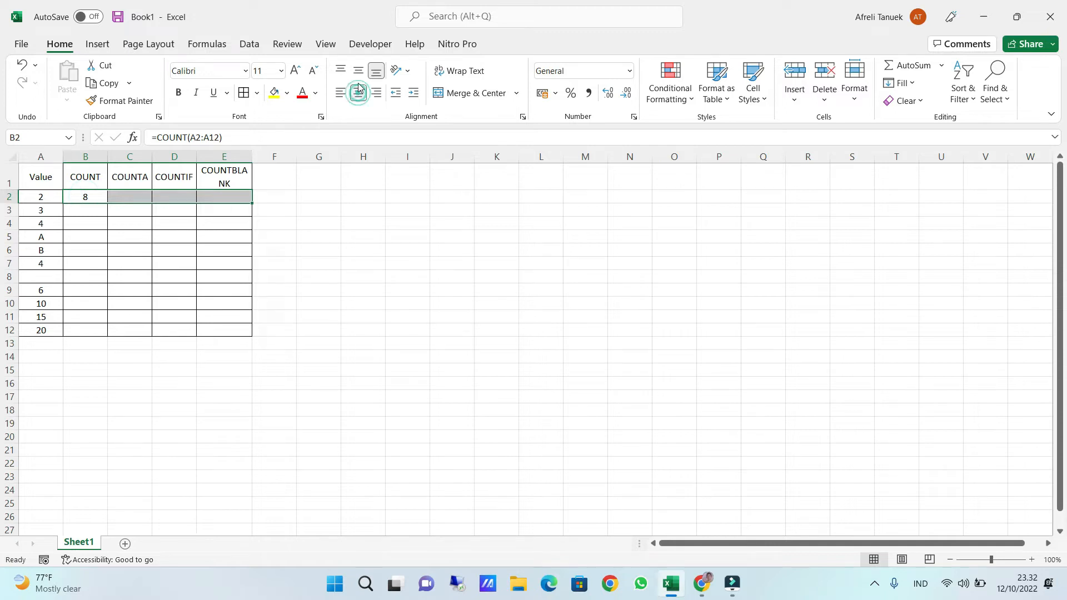
{"action": "left_click", "coordinate": [359, 73]}
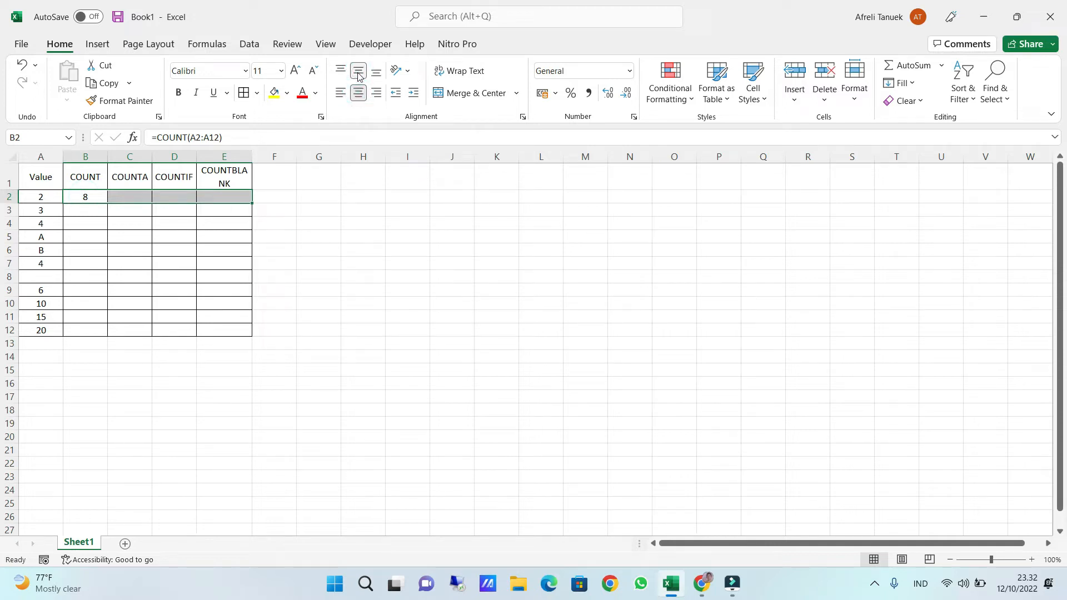
{"action": "left_click", "coordinate": [83, 234]}
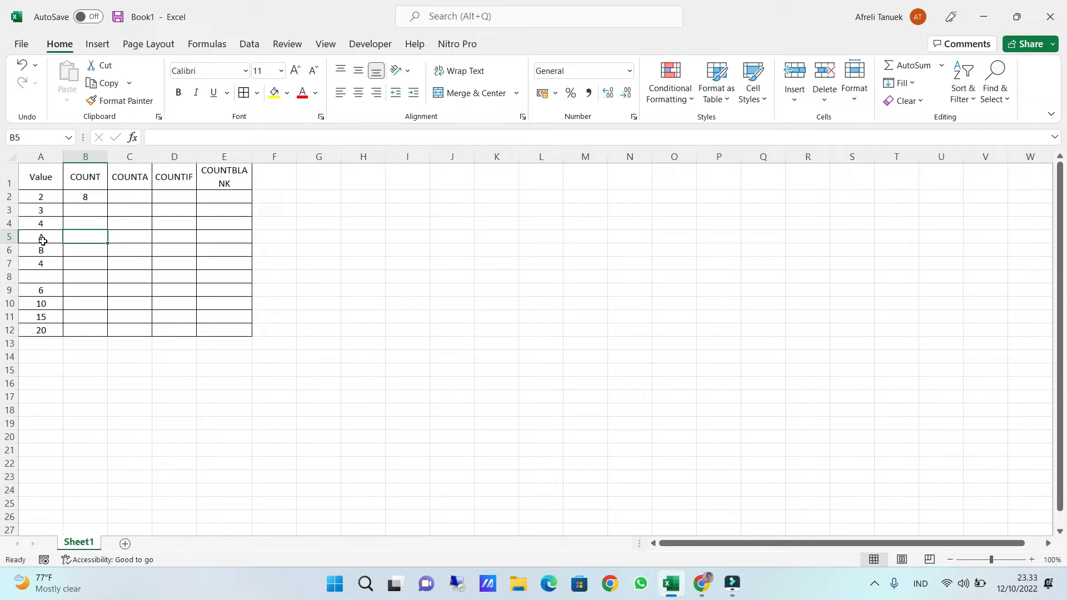
- Make the letters A and B in A5:A6 bold and increase their font size to 14
{"action": "left_click_drag", "start_coordinate": [44, 233], "coordinate": [50, 251]}
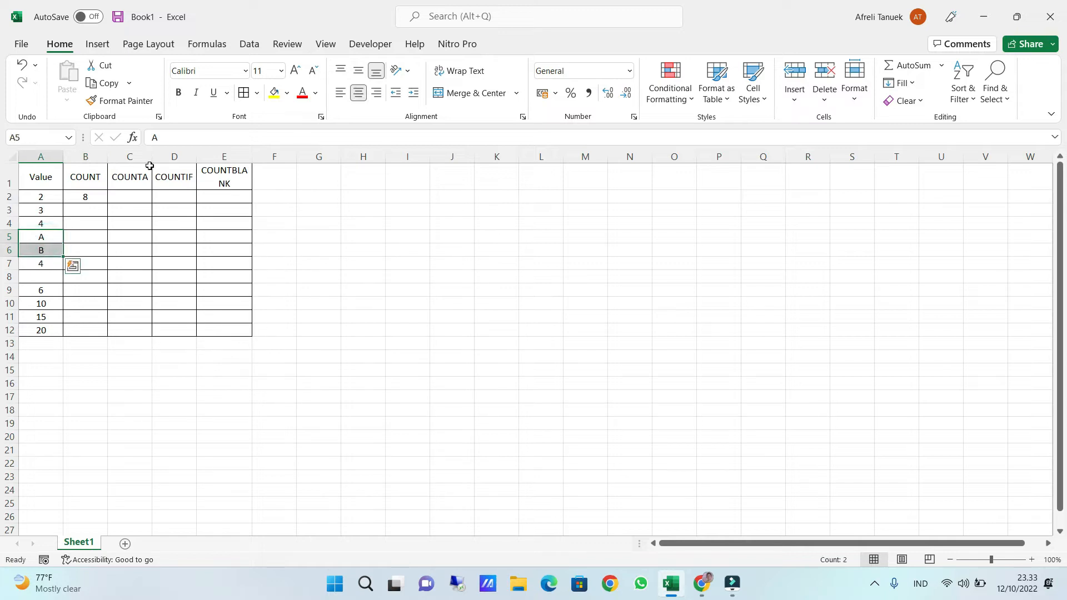
{"action": "left_click", "coordinate": [180, 93]}
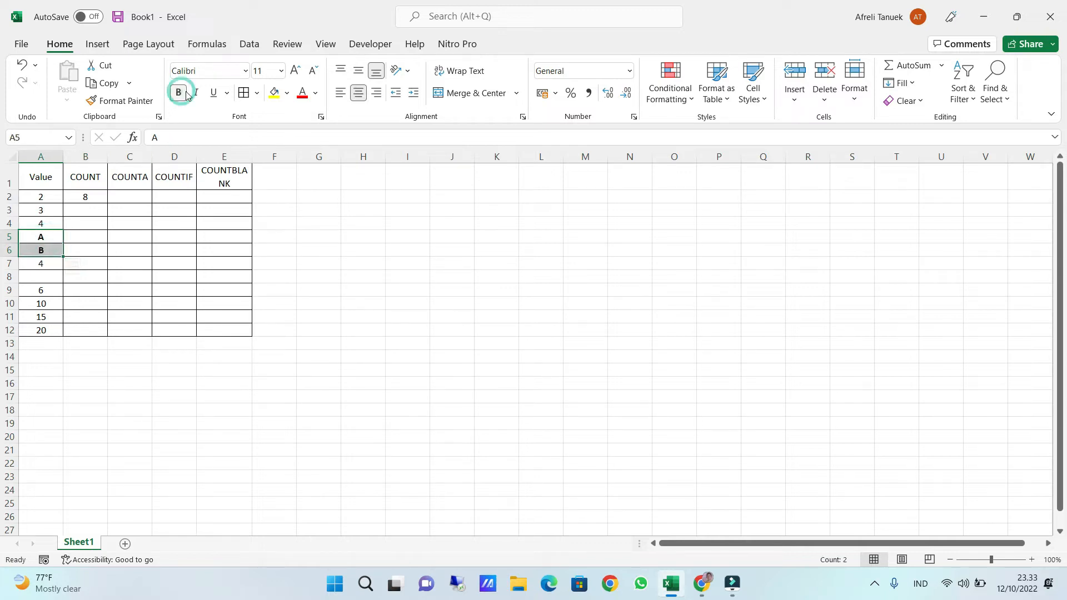
{"action": "left_click", "coordinate": [294, 71]}
{"action": "left_click", "coordinate": [294, 72]}
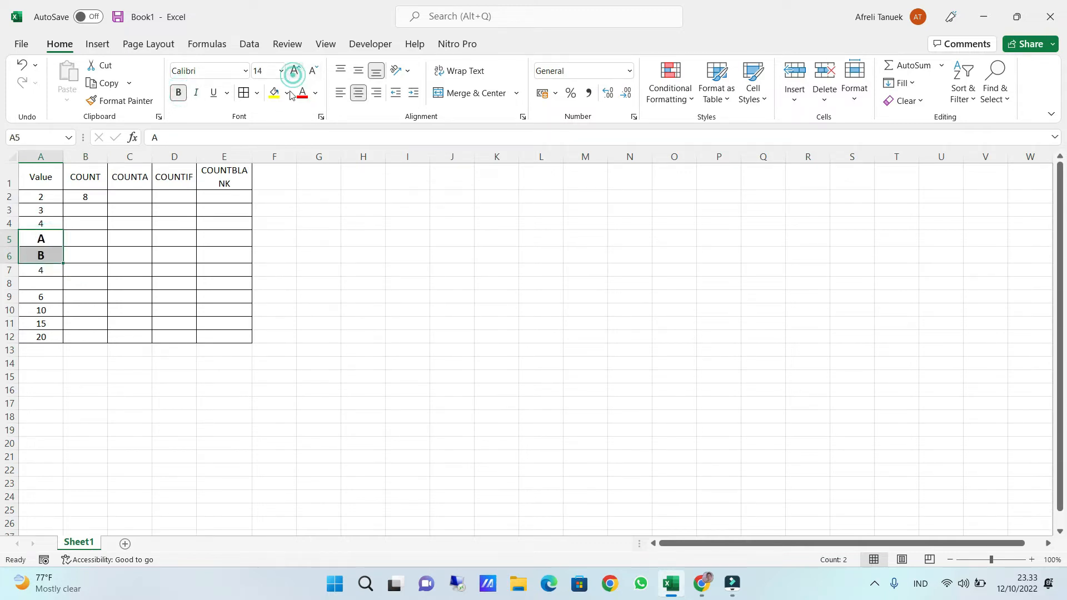
{"action": "left_click", "coordinate": [267, 292]}
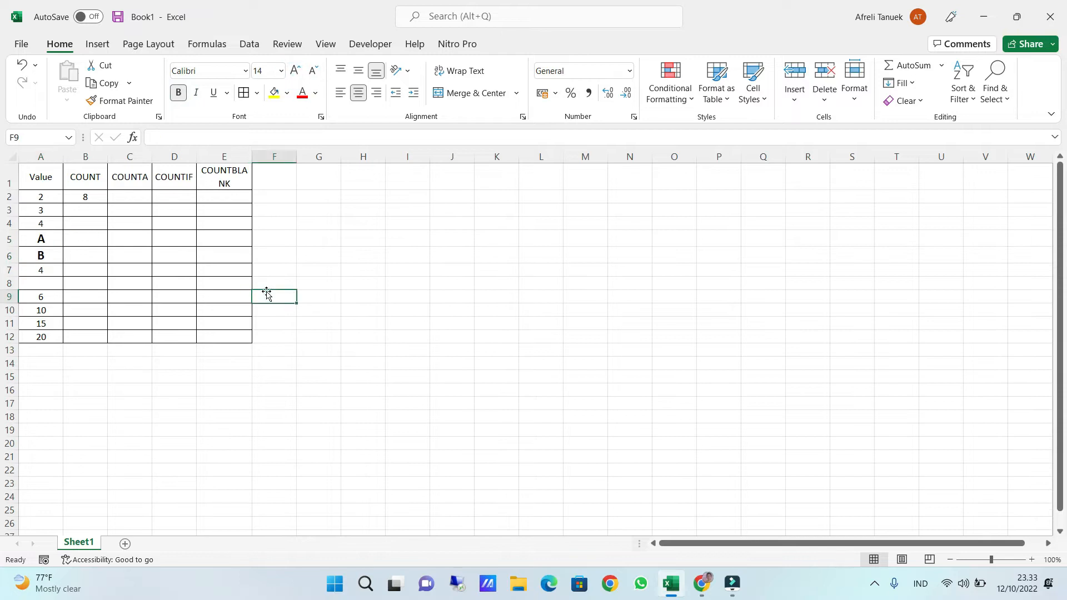
- Go through the Value column from A2 to A12 to check which cells COUNT includes
{"action": "left_click", "coordinate": [40, 194]}
{"action": "key", "text": "Down"}
{"action": "key", "text": "Down"}
{"action": "key", "text": "Down"}
{"action": "key", "text": "Down"}
{"action": "key", "text": "Down"}
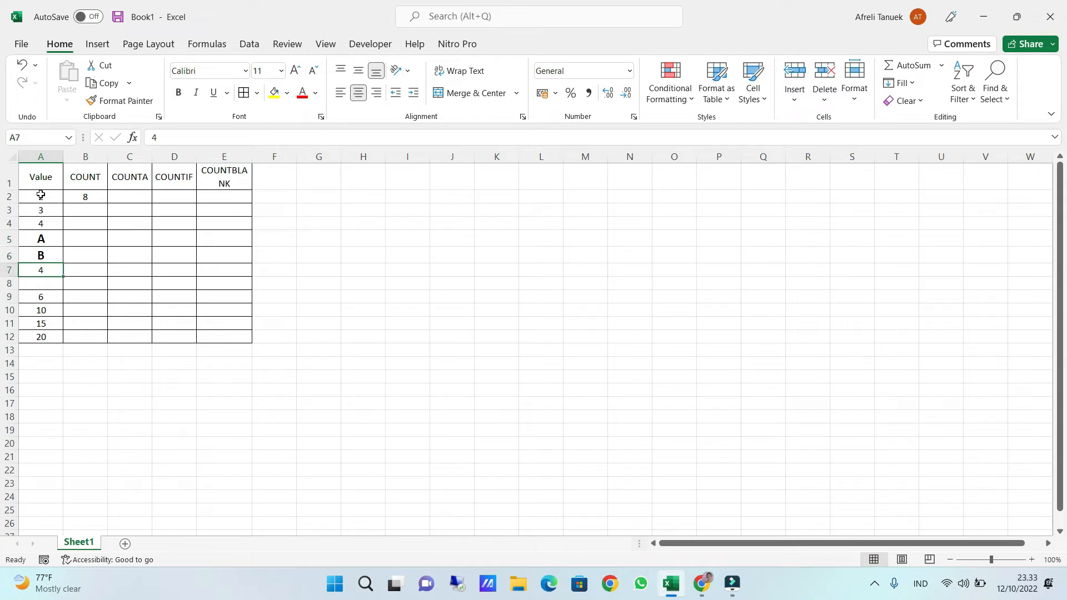
{"action": "key", "text": "Down"}
{"action": "key", "text": "Down"}
{"action": "key", "text": "Down"}
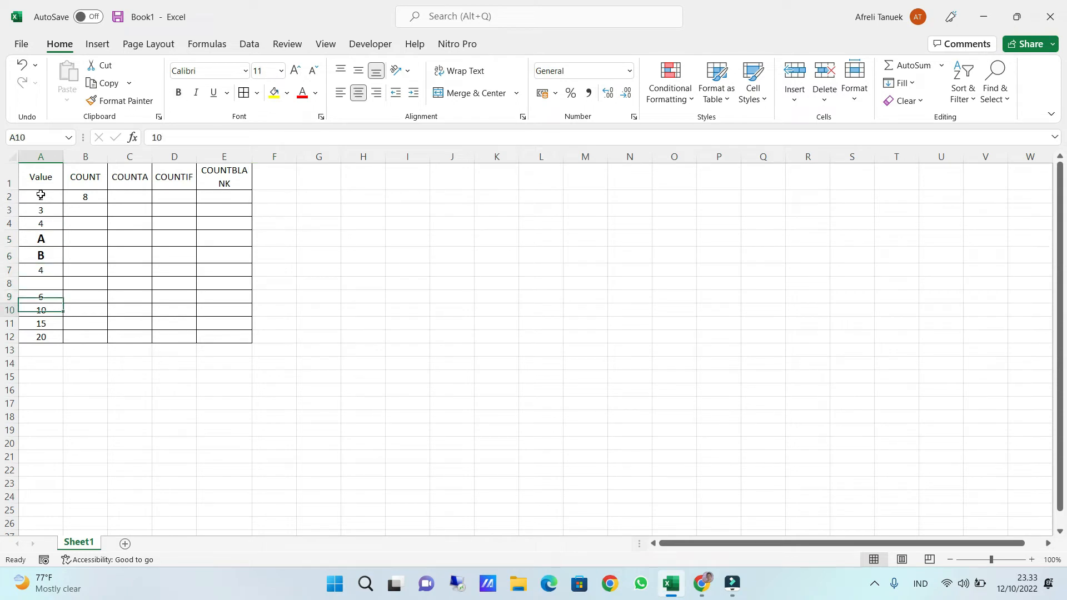
{"action": "key", "text": "Down"}
{"action": "key", "text": "Down"}
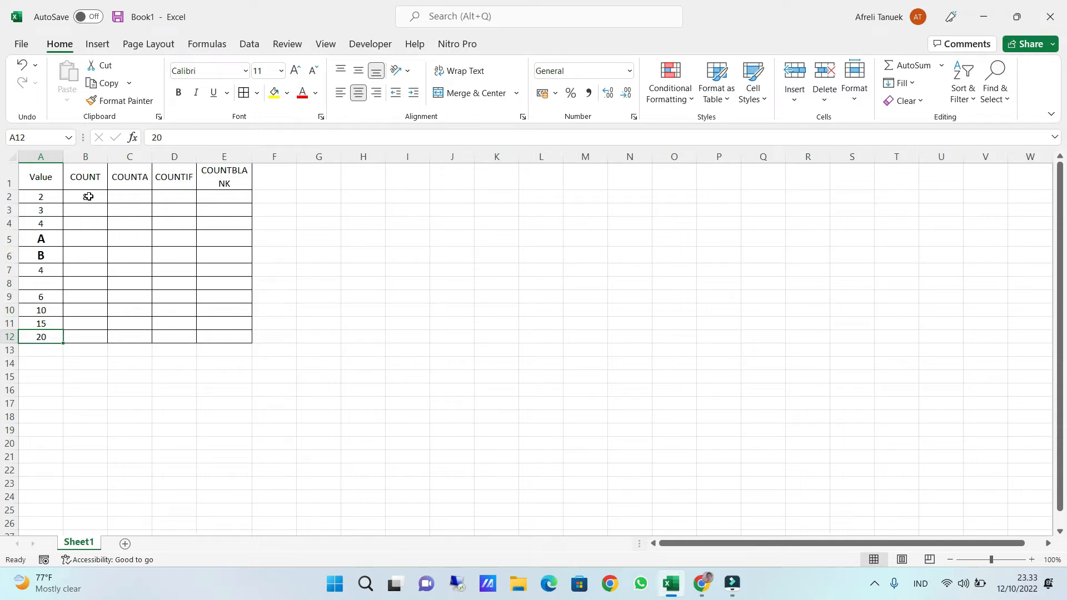
- Enter a COUNTA formula in C2 that counts the non-empty cells in A2:A12
{"action": "left_click", "coordinate": [131, 198]}
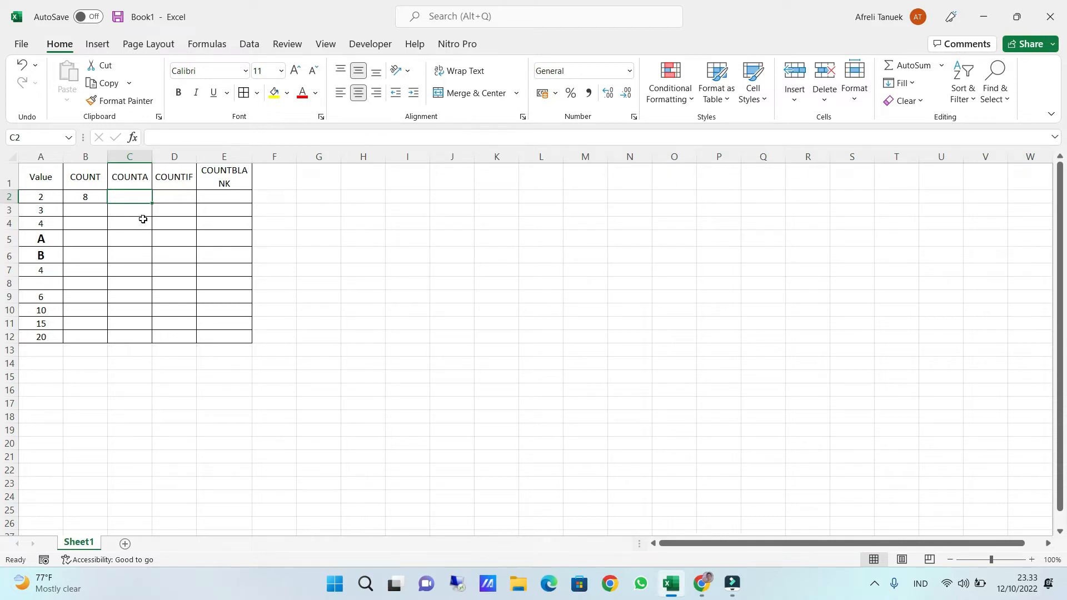
{"action": "key", "text": "F2"}
{"action": "type", "text": "COUN"}
{"action": "key", "text": "BackSpace"}
{"action": "key", "text": "BackSpace"}
{"action": "key", "text": "BackSpace"}
{"action": "key", "text": "BackSpace"}
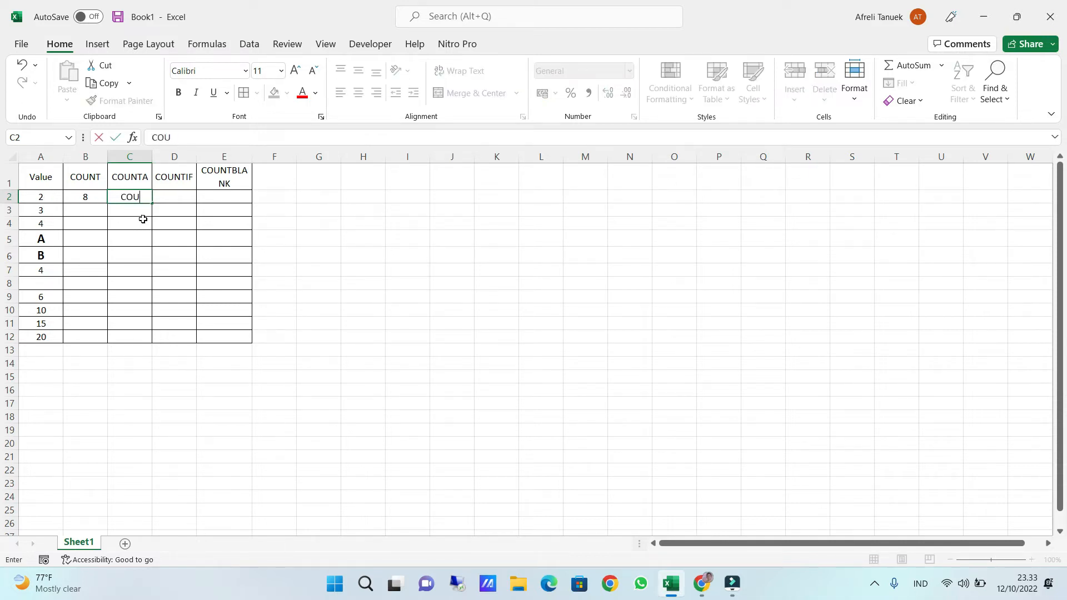
{"action": "type", "text": "=COUN"}
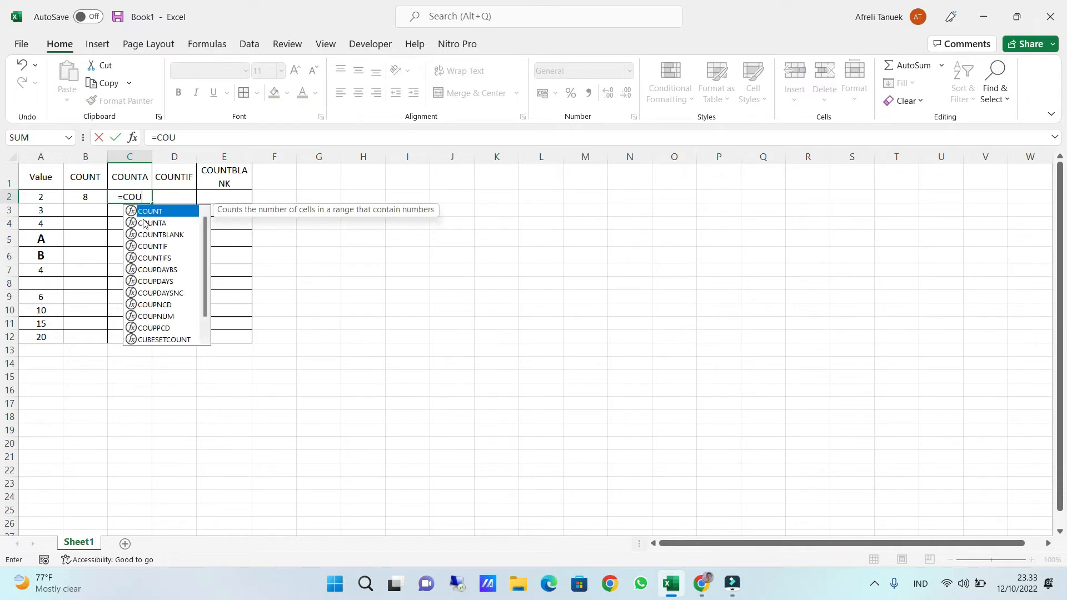
{"action": "double_click", "coordinate": [149, 223]}
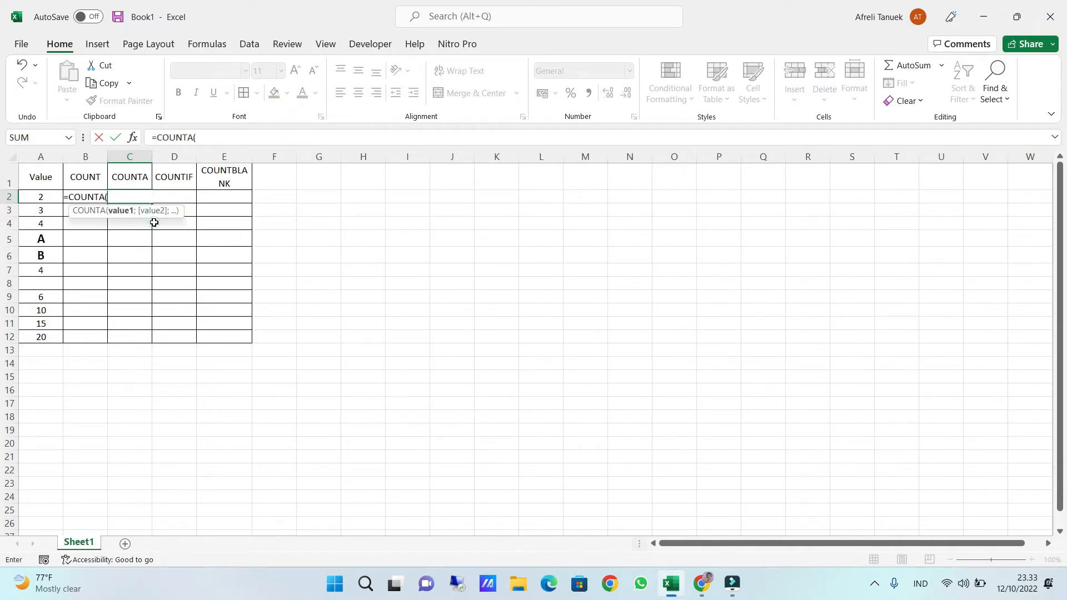
{"action": "left_click_drag", "start_coordinate": [42, 198], "coordinate": [53, 336]}
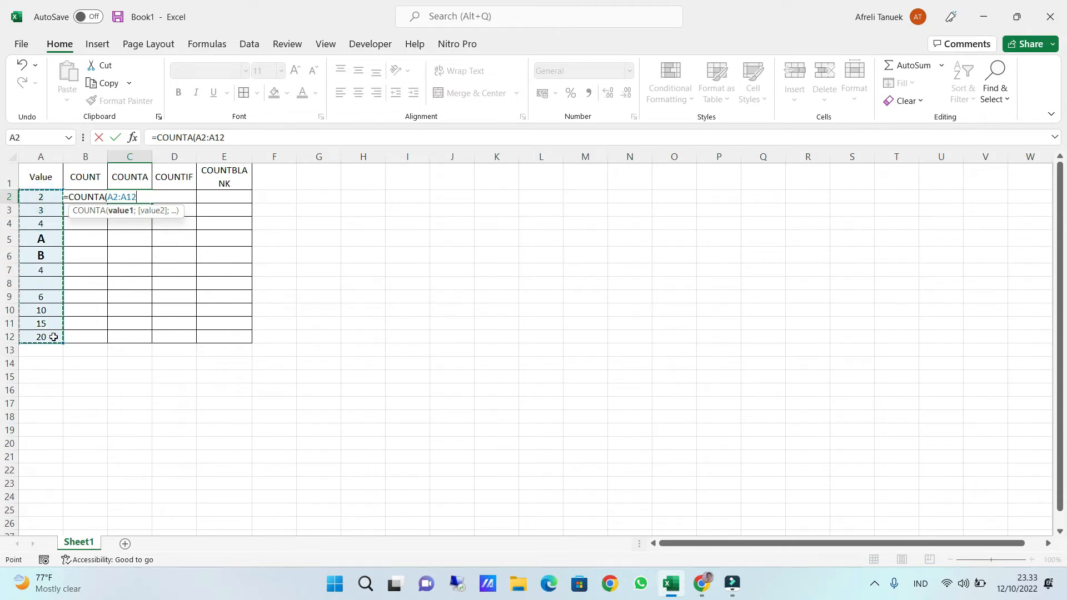
{"action": "key", "text": "Return"}
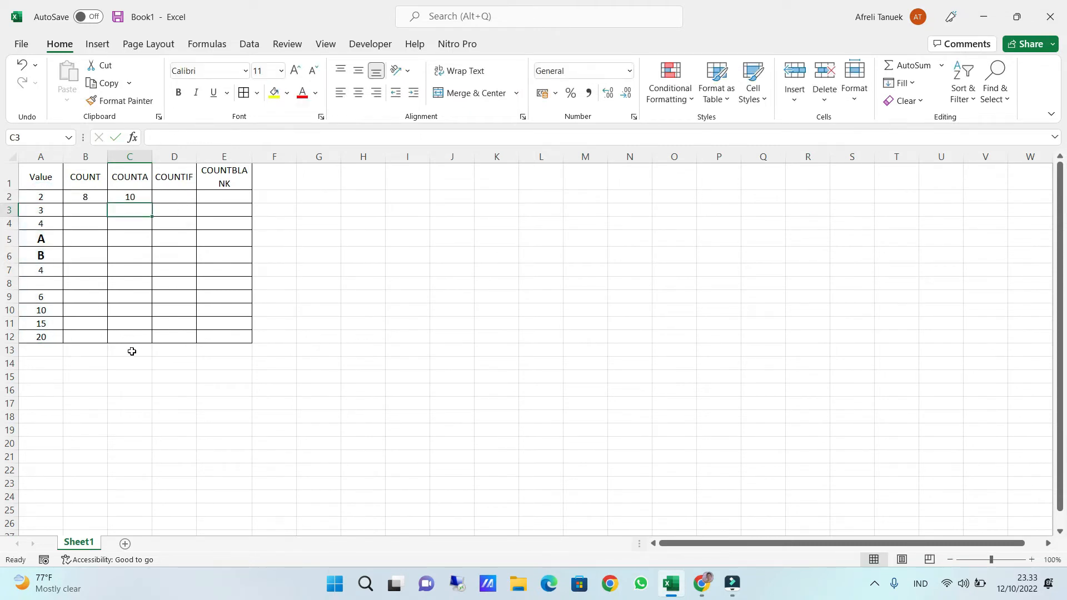
- Review the entries in A2:A12, including the empty cell A8, against the COUNTA result
{"action": "left_click", "coordinate": [36, 196]}
{"action": "key", "text": "Down"}
{"action": "key", "text": "Down"}
{"action": "key", "text": "Down"}
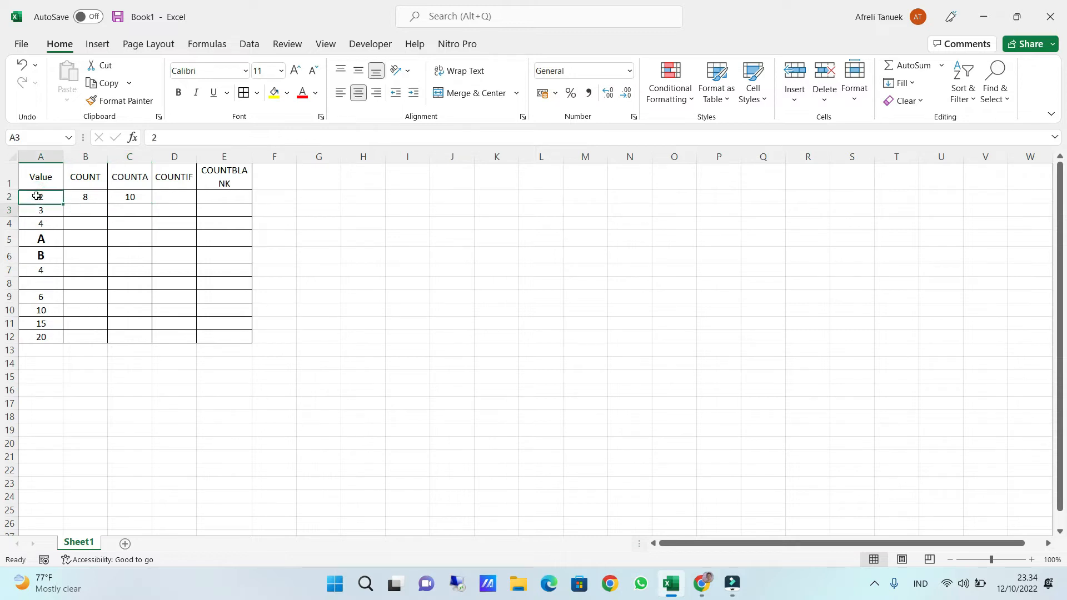
{"action": "key", "text": "Down"}
{"action": "key", "text": "Down"}
{"action": "key", "text": "Down"}
{"action": "key", "text": "Down"}
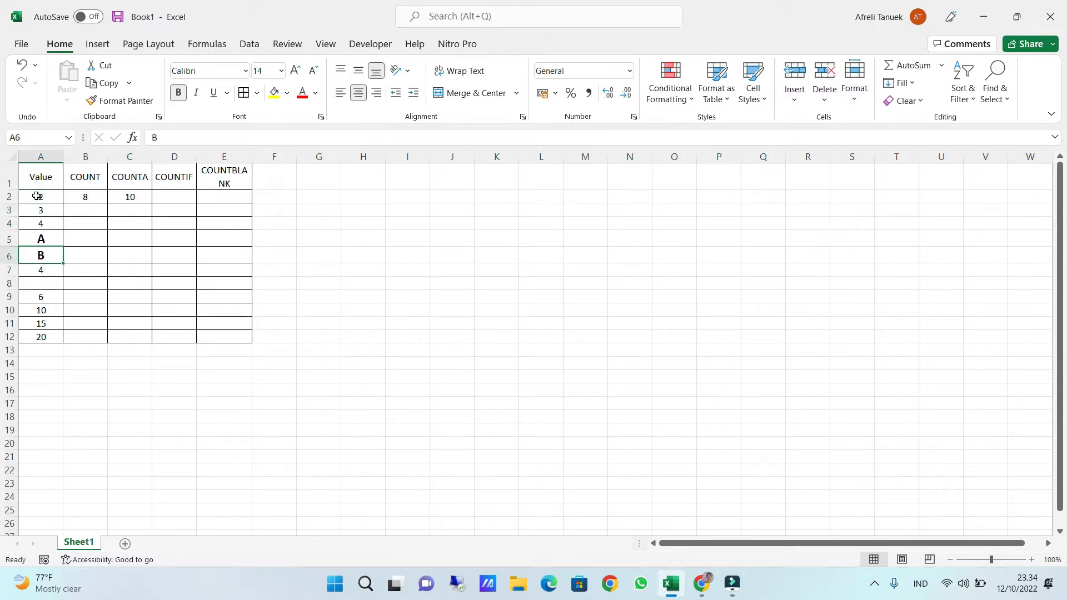
{"action": "key", "text": "Down"}
{"action": "key", "text": "Down"}
{"action": "key", "text": "Down"}
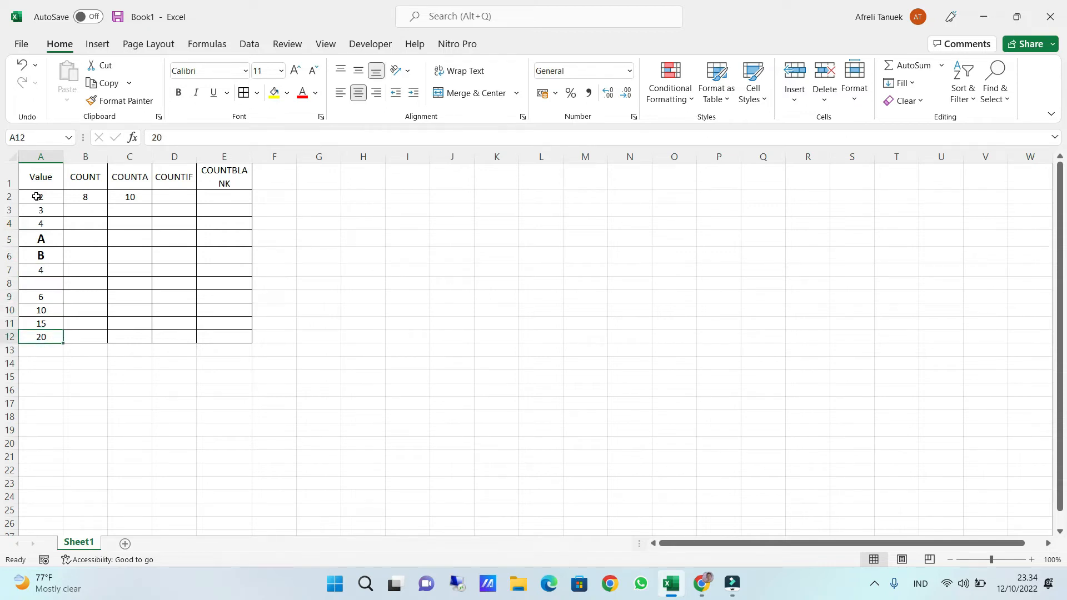
{"action": "left_click_drag", "start_coordinate": [36, 197], "coordinate": [224, 333]}
{"action": "left_click", "coordinate": [53, 284]}
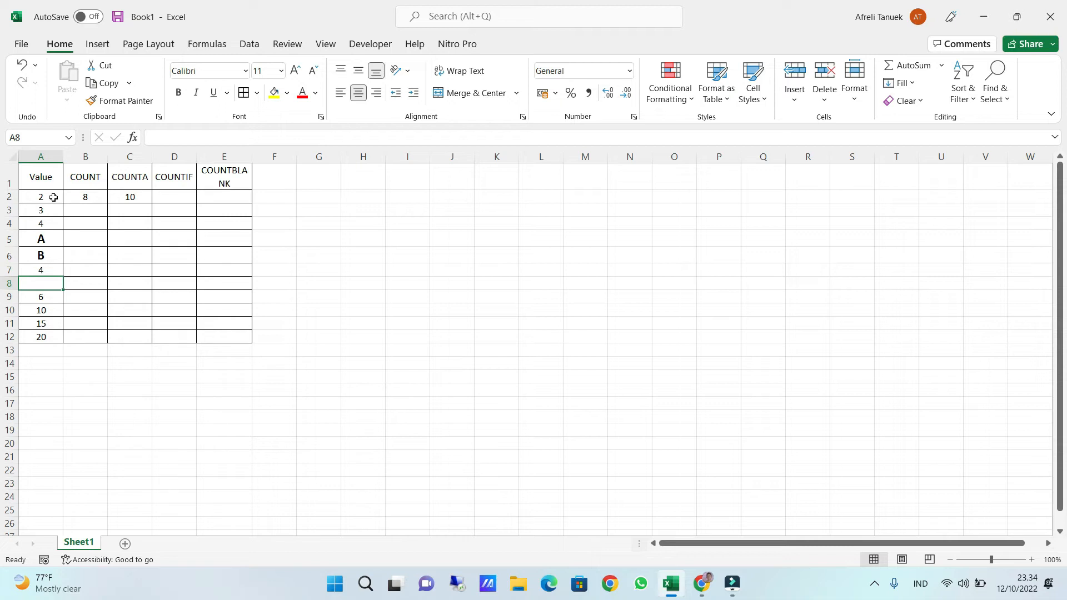
{"action": "left_click_drag", "start_coordinate": [54, 197], "coordinate": [53, 338]}
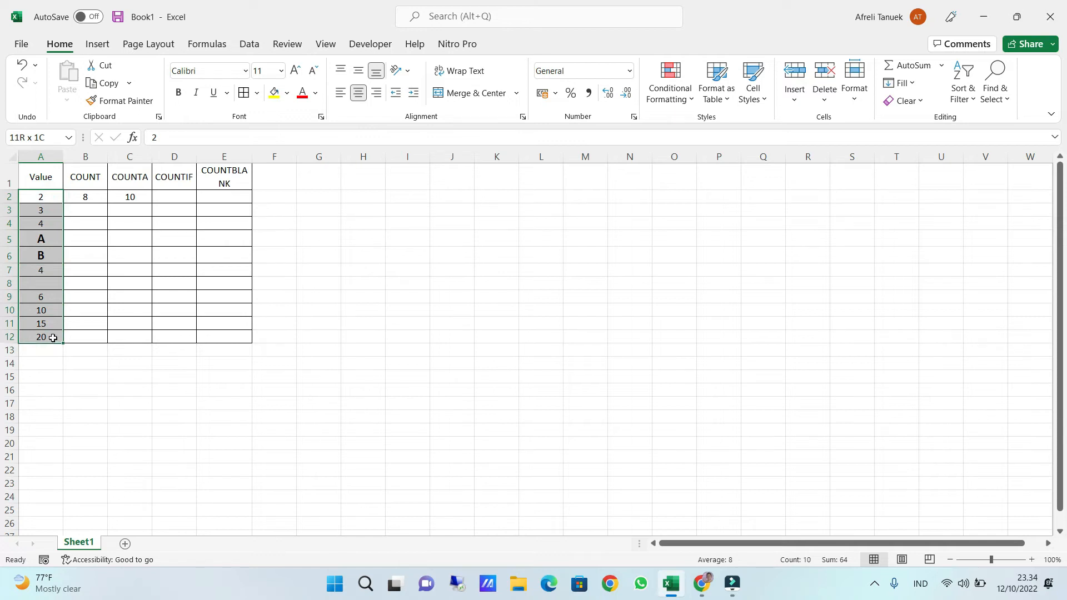
{"action": "left_click", "coordinate": [31, 198]}
{"action": "left_click_drag", "start_coordinate": [33, 198], "coordinate": [40, 332]}
- Enter a COUNTIF formula in D2 over A2:A12 with the criterion ">10"
{"action": "left_click", "coordinate": [178, 193]}
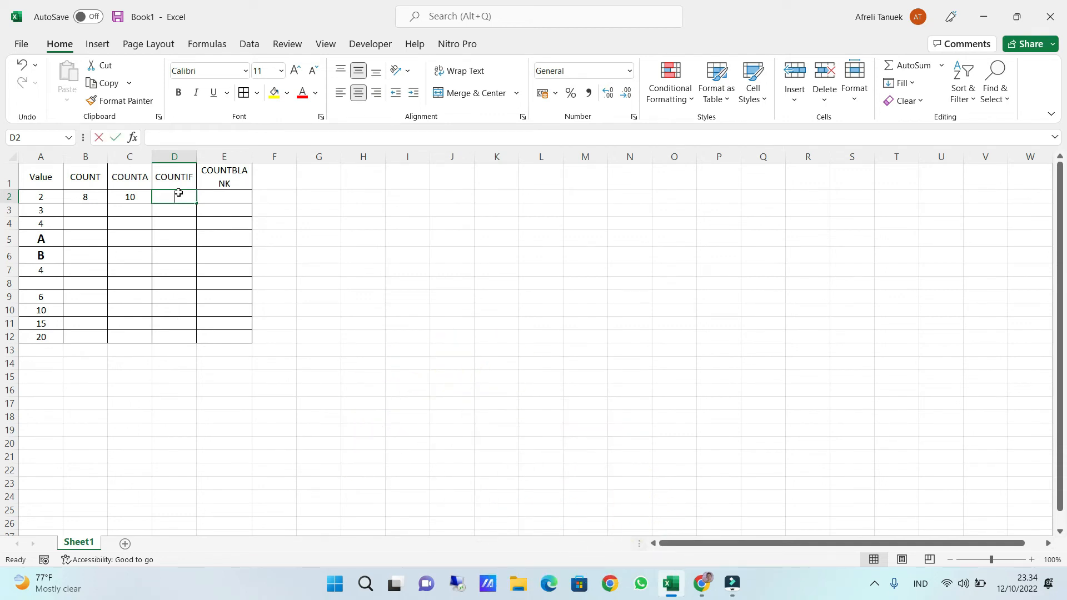
{"action": "type", "text": "=COU"}
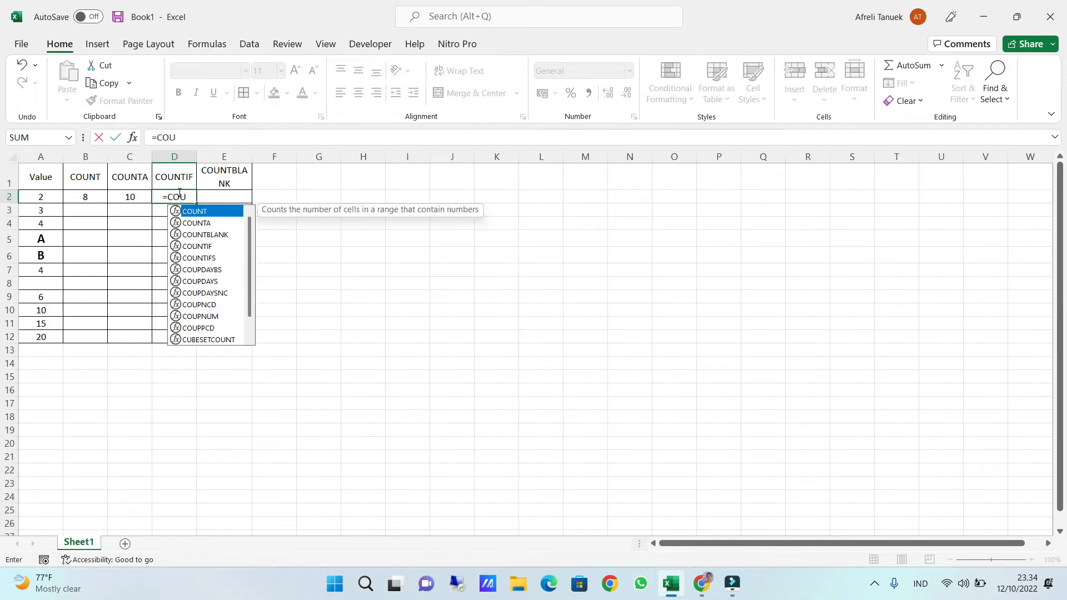
{"action": "double_click", "coordinate": [209, 246]}
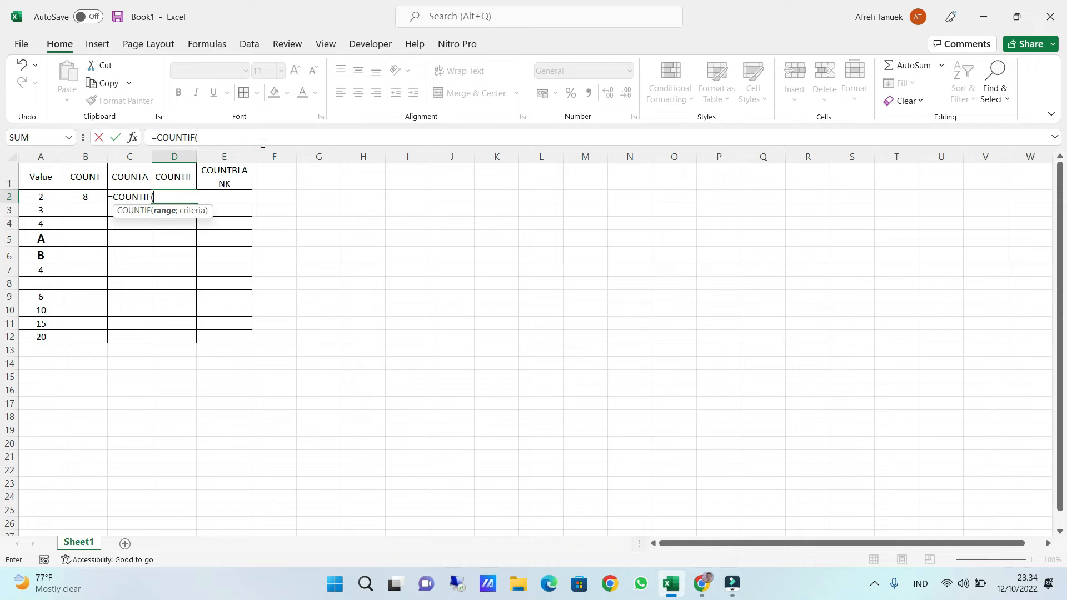
{"action": "left_click_drag", "start_coordinate": [40, 198], "coordinate": [43, 343]}
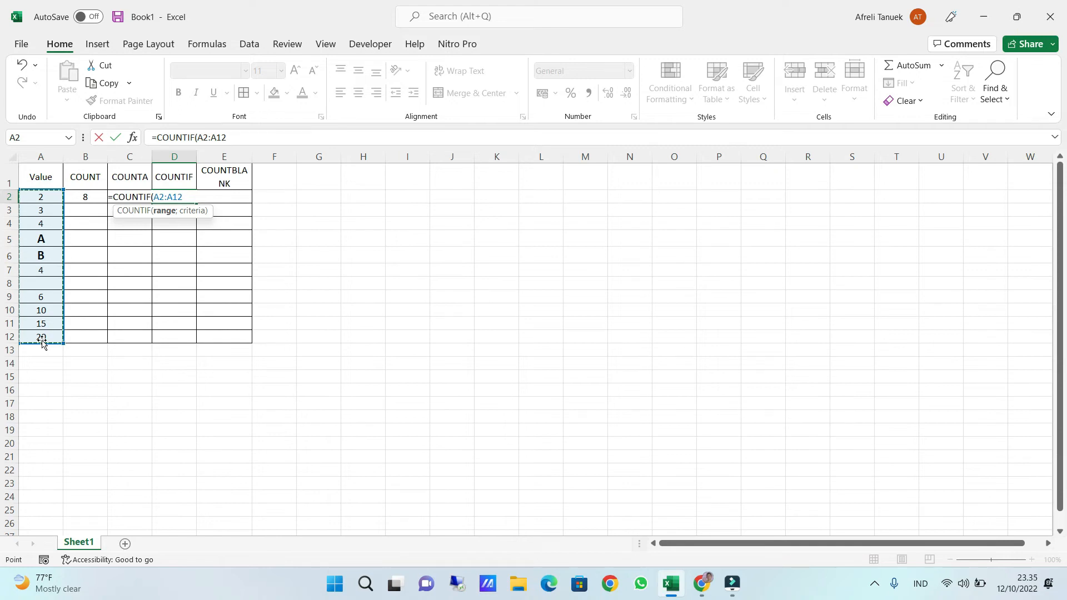
{"action": "type", "text": ";"}
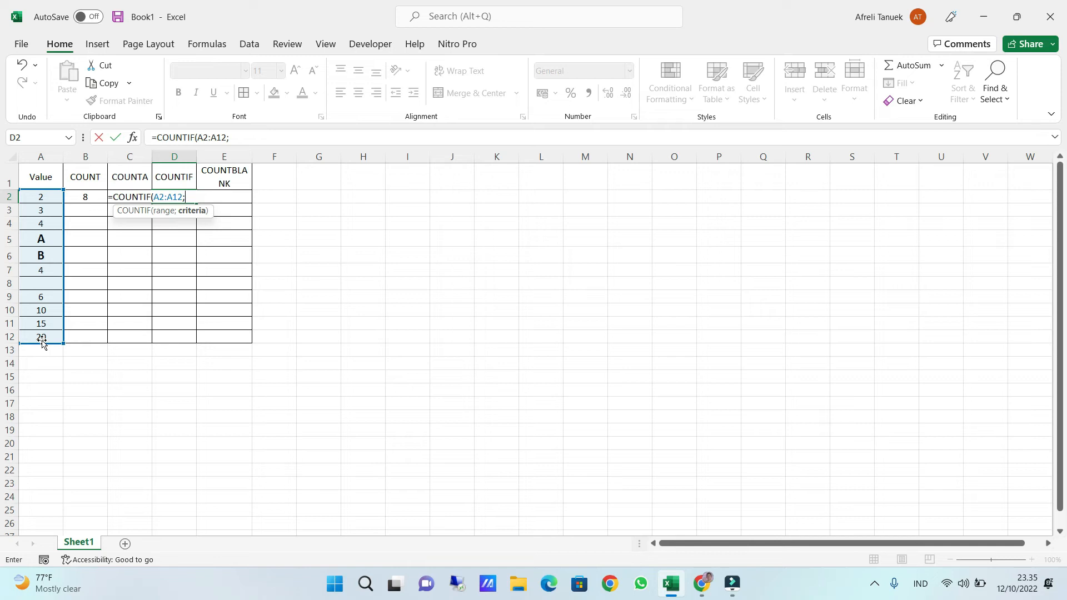
{"action": "type", "text": "\">10\""}
{"action": "key", "text": "Return"}
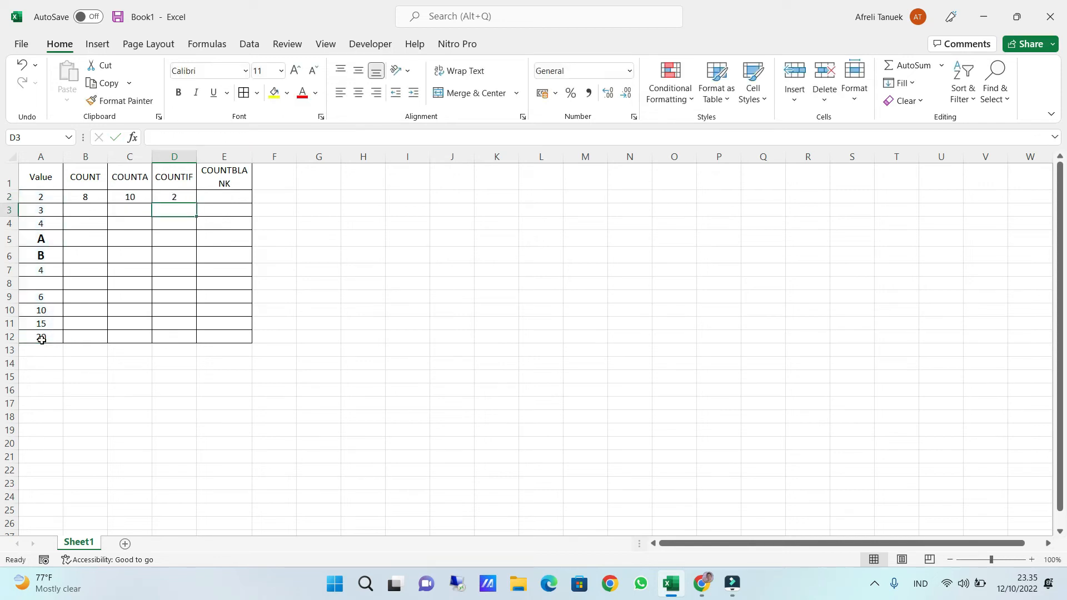
- Check the COUNTIF formula in D2 against the values in A10:A12
{"action": "left_click", "coordinate": [178, 196]}
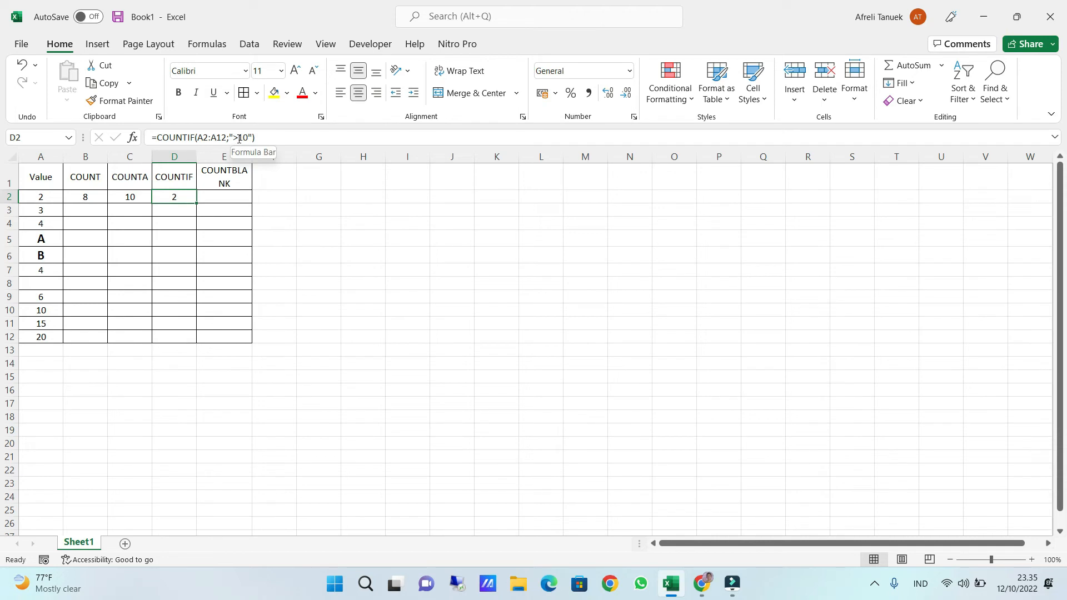
{"action": "left_click", "coordinate": [43, 309]}
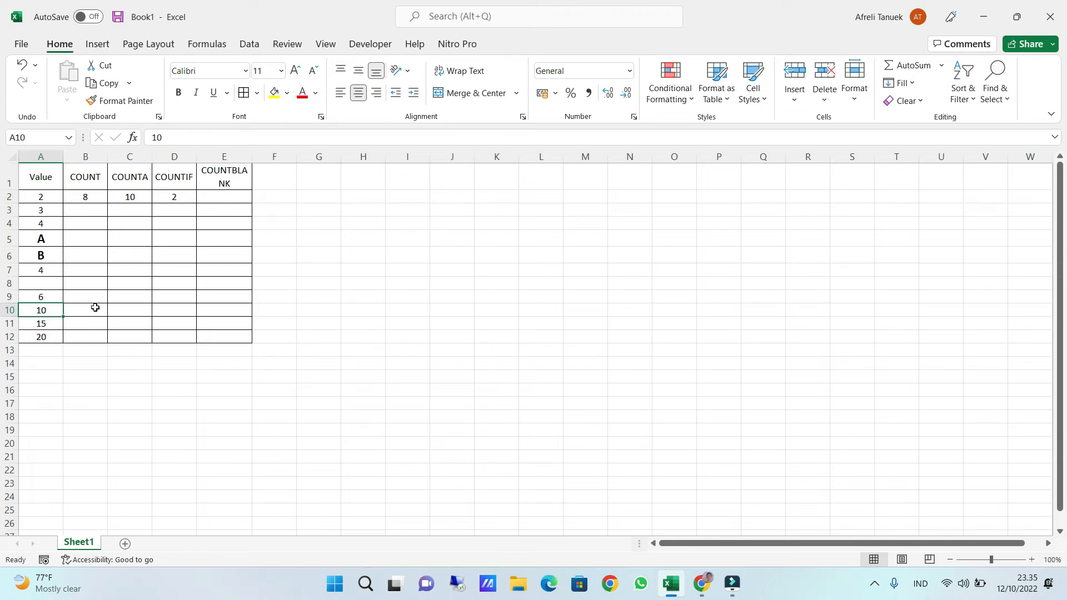
{"action": "left_click", "coordinate": [50, 323]}
{"action": "key", "text": "Down"}
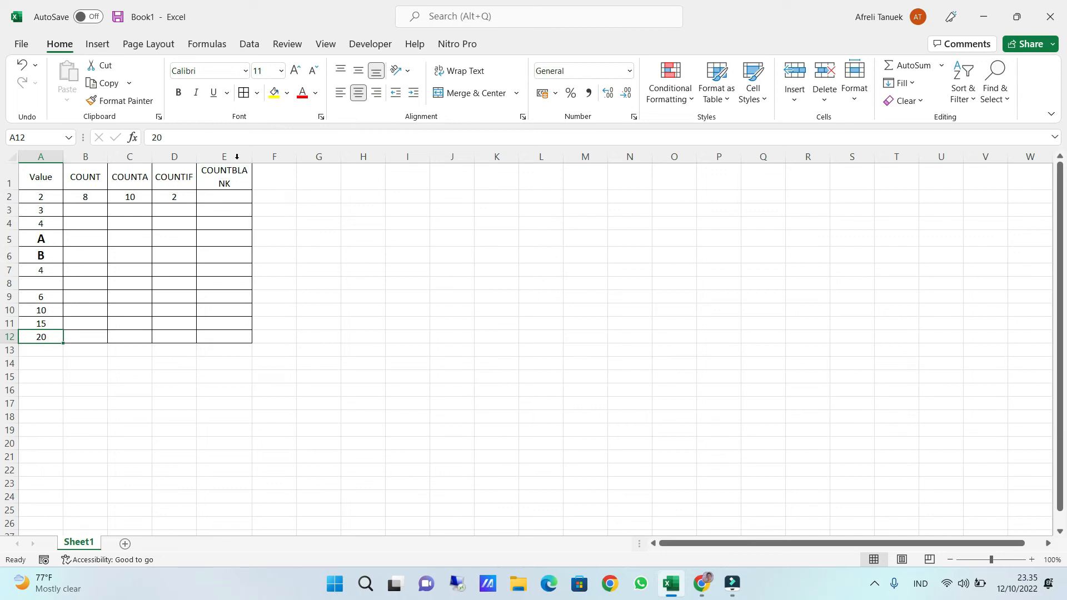
- Change the criterion of the COUNTIF formula in D2 to "<10", keeping the range A2:A12
{"action": "left_click", "coordinate": [177, 199]}
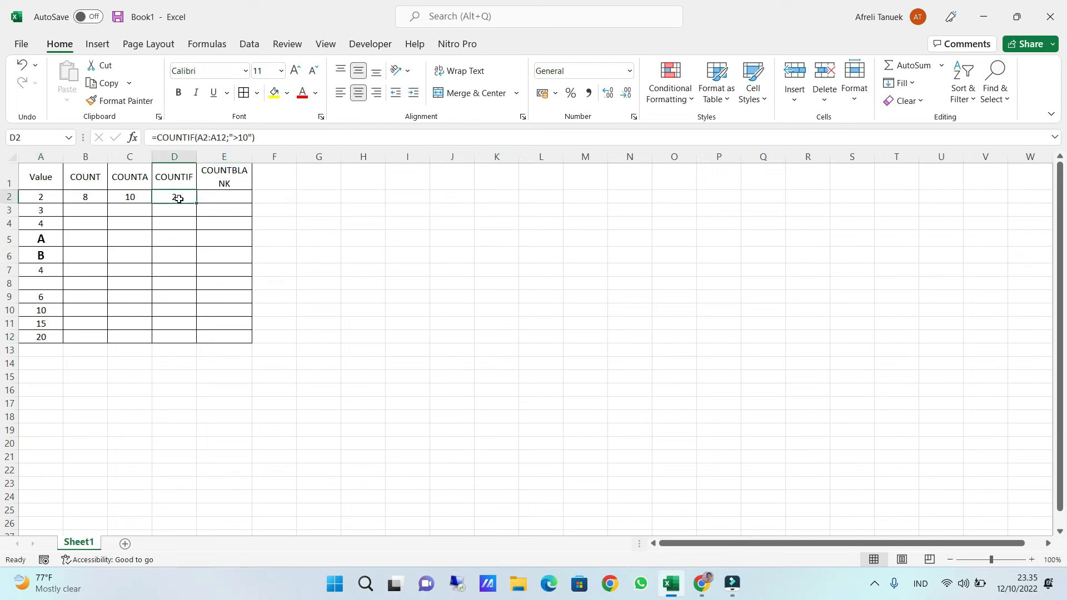
{"action": "left_click", "coordinate": [236, 139]}
{"action": "key", "text": "BackSpace"}
{"action": "type", "text": ","}
{"action": "key", "text": "BackSpace"}
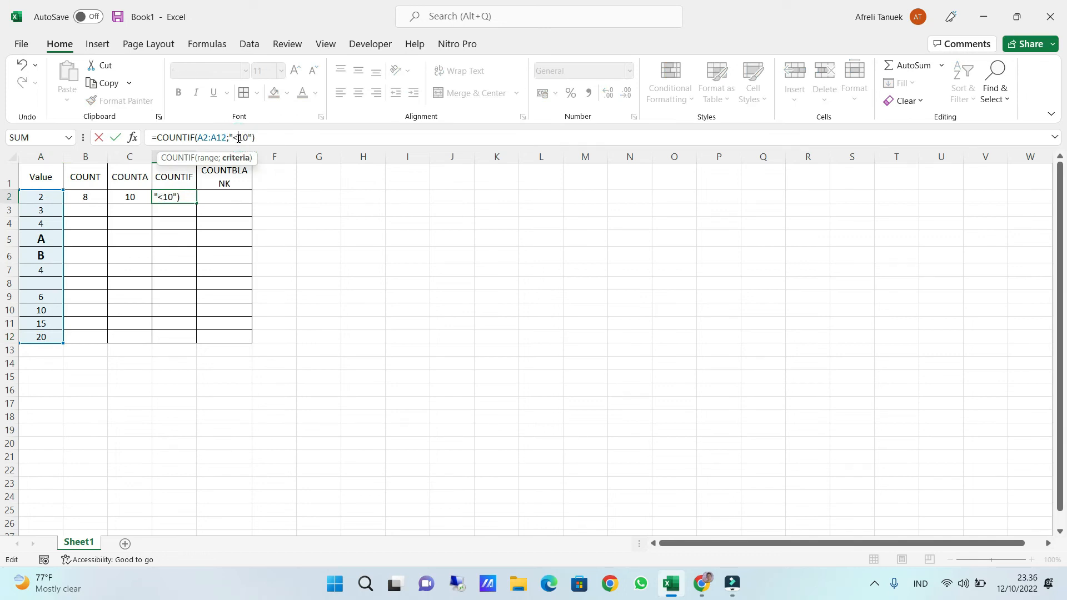
{"action": "key", "text": "Return"}
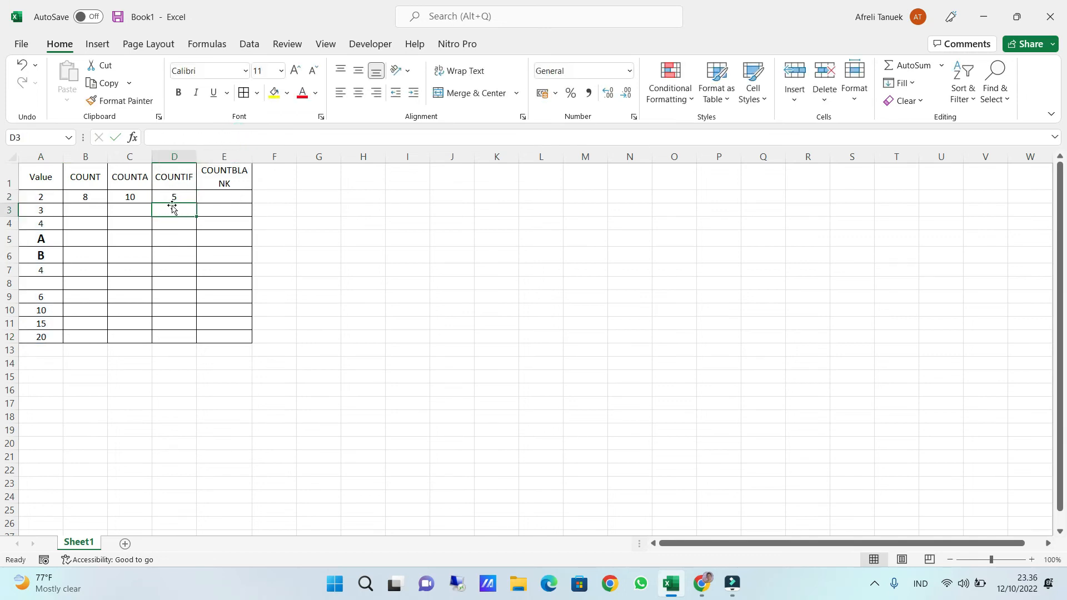
- Check the entries in A2:A9 one by one against the COUNTIF criterion "<10"
{"action": "left_click", "coordinate": [39, 198]}
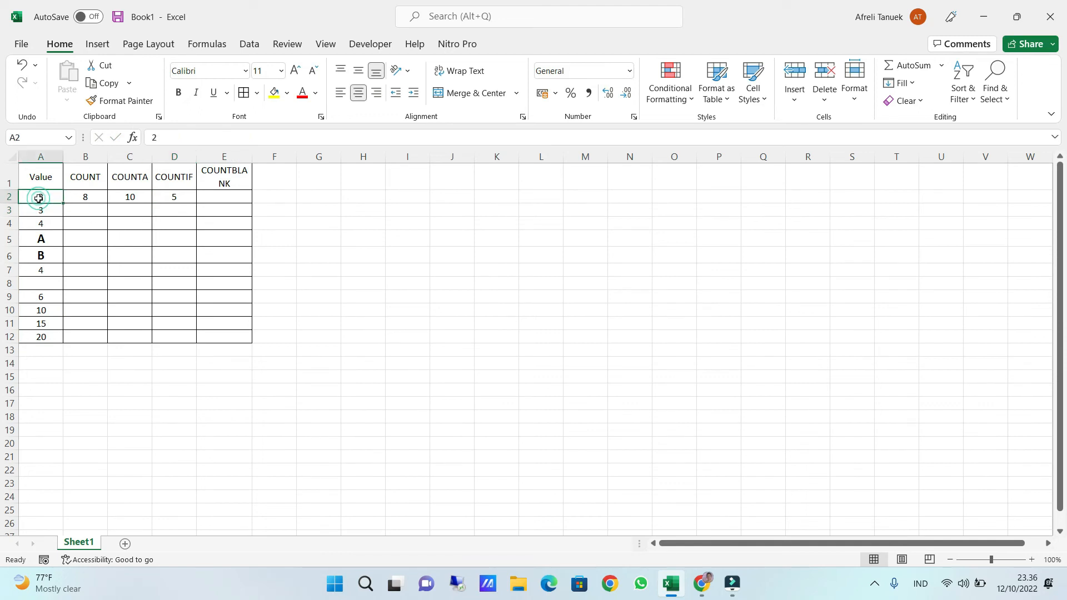
{"action": "key", "text": "Down"}
{"action": "key", "text": "Down"}
{"action": "key", "text": "Down"}
{"action": "key", "text": "Down"}
{"action": "key", "text": "Down"}
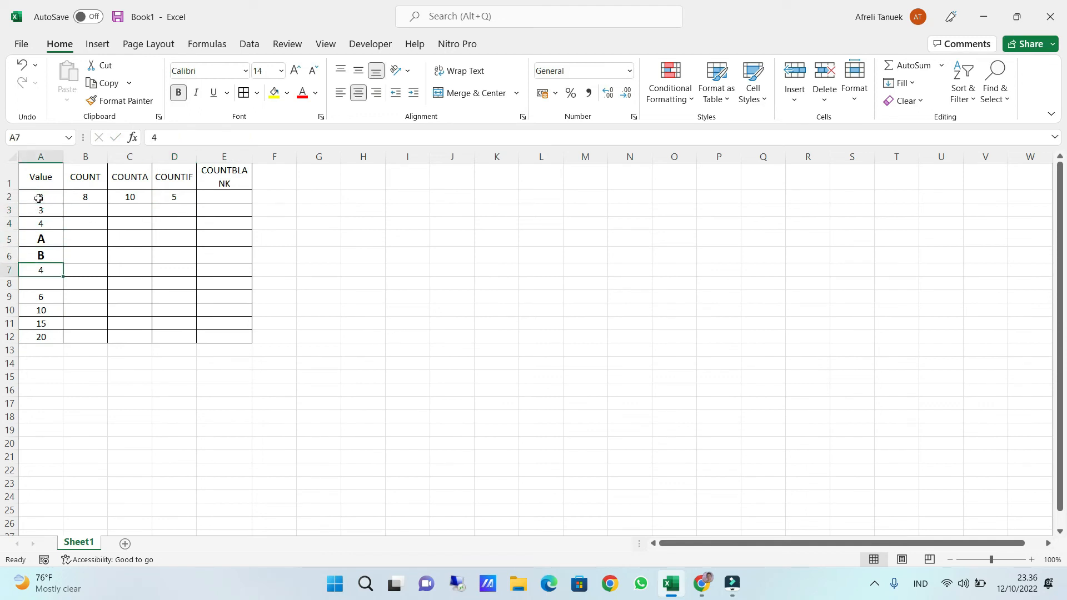
{"action": "key", "text": "Down"}
{"action": "key", "text": "Down"}
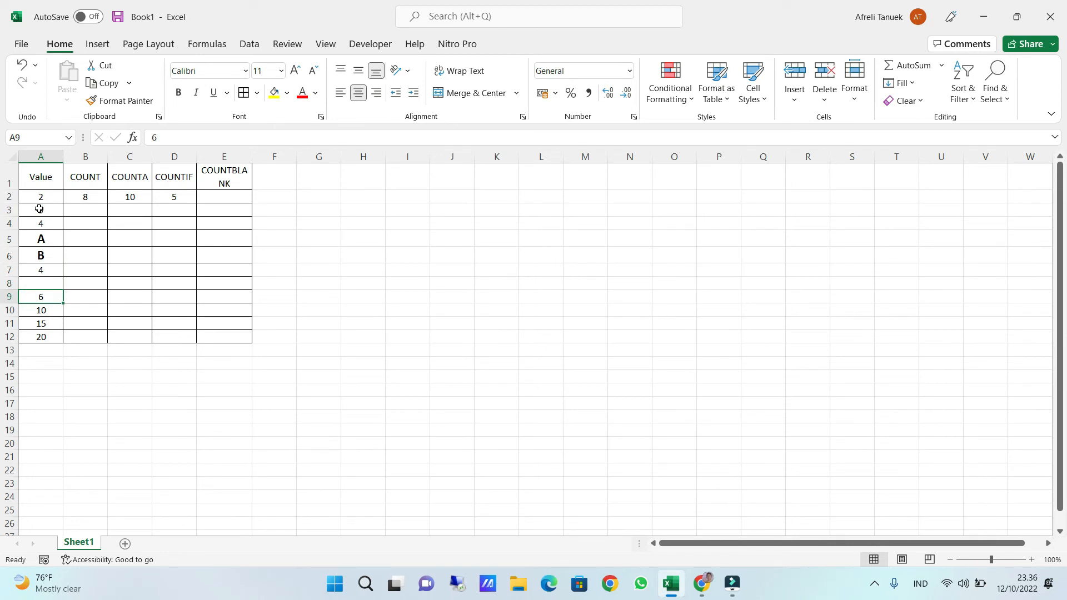
- Replace the criterion of the COUNTIF formula in D2 with the text "A"
{"action": "left_click", "coordinate": [178, 198]}
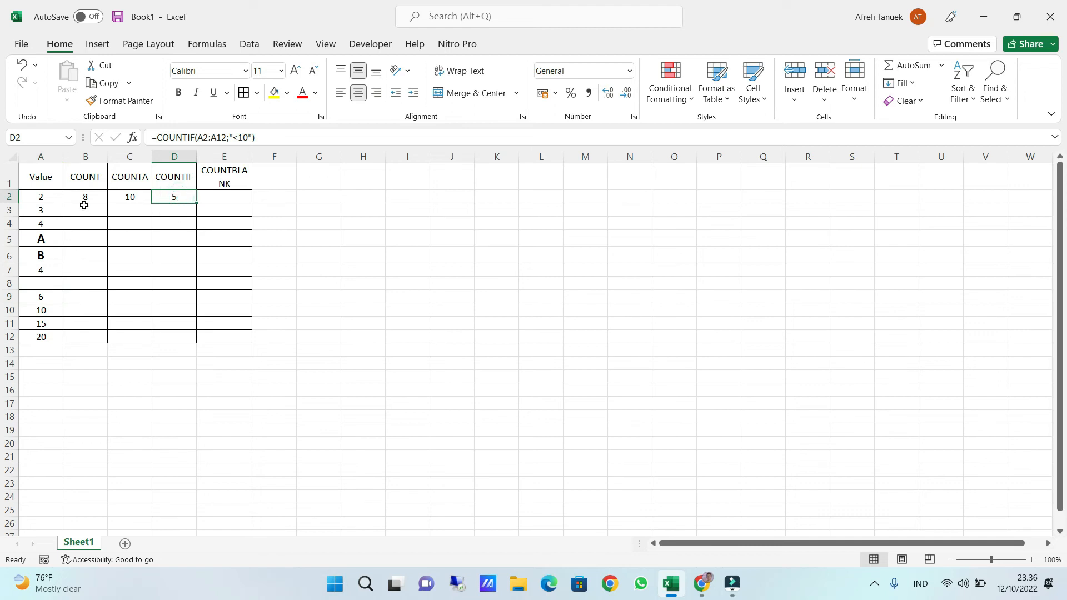
{"action": "left_click", "coordinate": [246, 137]}
{"action": "key", "text": "BackSpace"}
{"action": "key", "text": "BackSpace"}
{"action": "key", "text": "BackSpace"}
{"action": "type", "text": "A"}
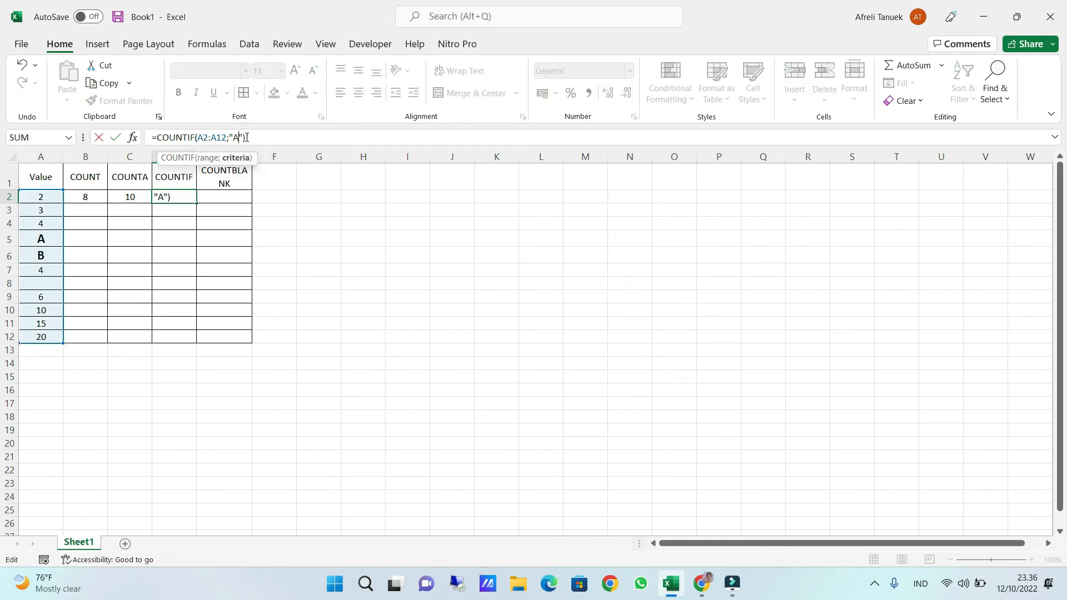
{"action": "key", "text": "Return"}
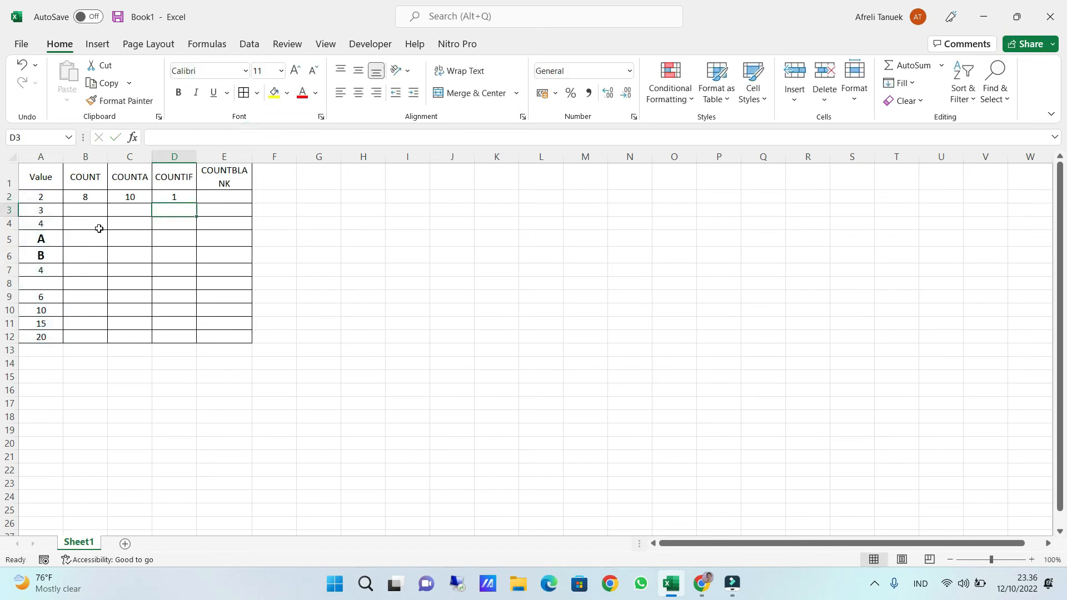
- Replace the value in A7 with A and check the COUNTIF formula in D2
{"action": "left_click", "coordinate": [44, 271]}
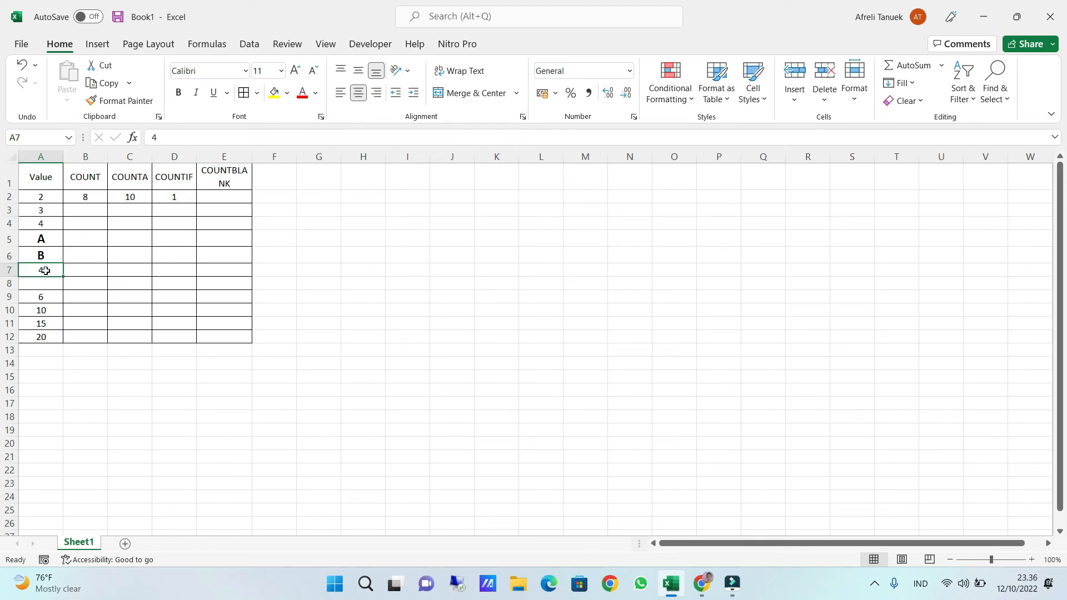
{"action": "type", "text": "A"}
{"action": "key", "text": "Return"}
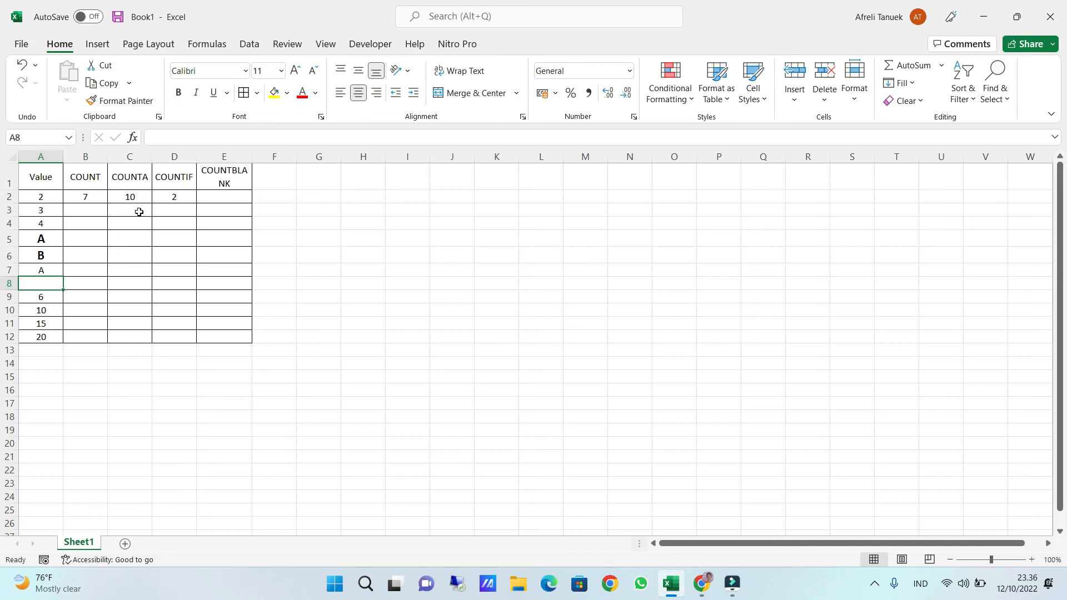
{"action": "left_click", "coordinate": [162, 198]}
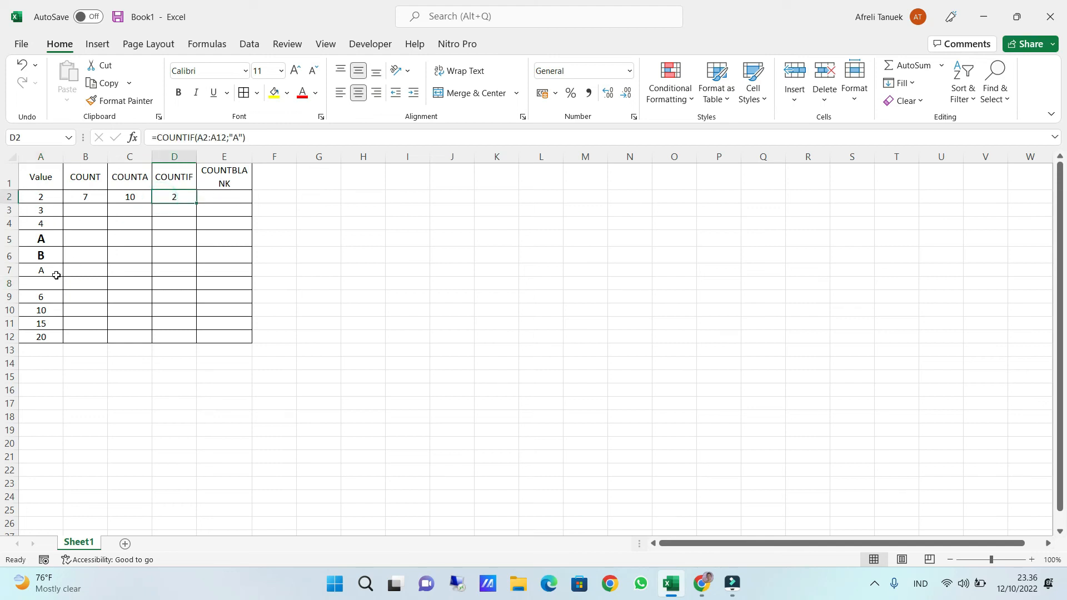
- Enter a COUNTBLANK formula in E2 that counts the empty cells in A2:A12
{"action": "left_click", "coordinate": [225, 197]}
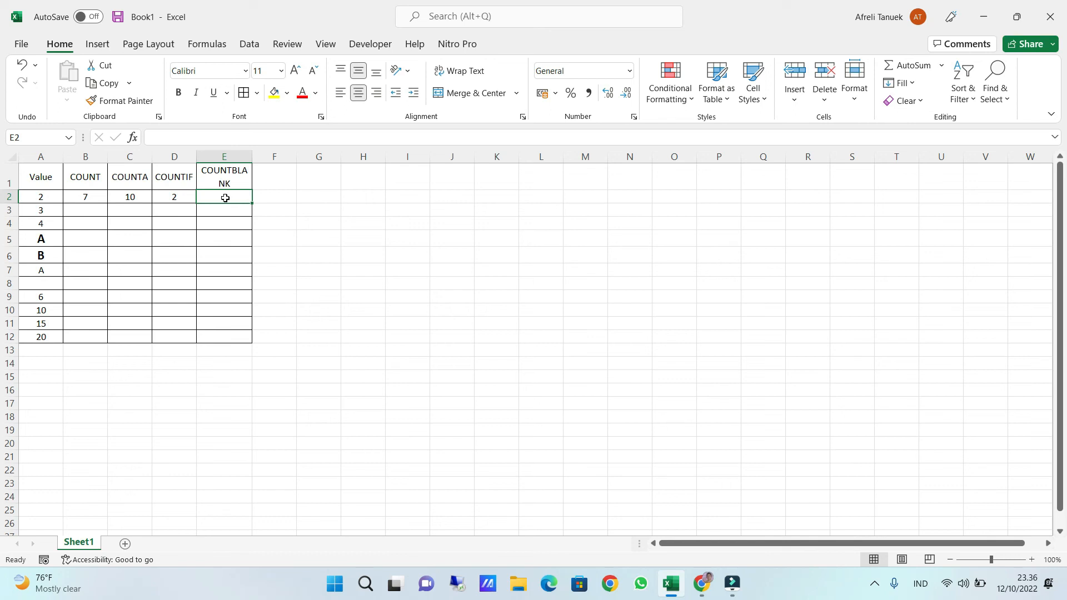
{"action": "type", "text": "=COUN"}
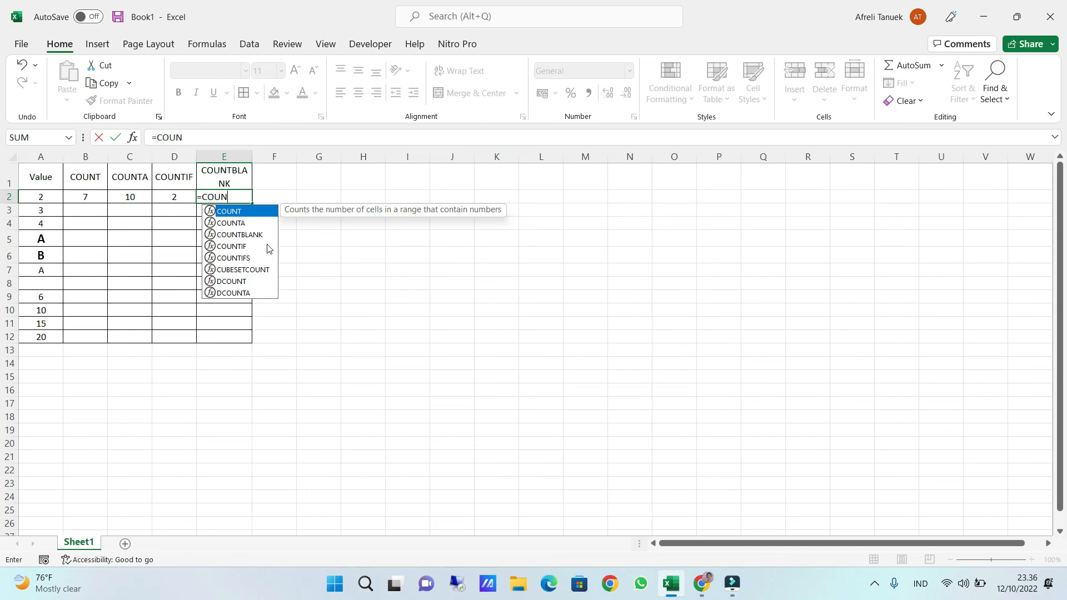
{"action": "double_click", "coordinate": [256, 235]}
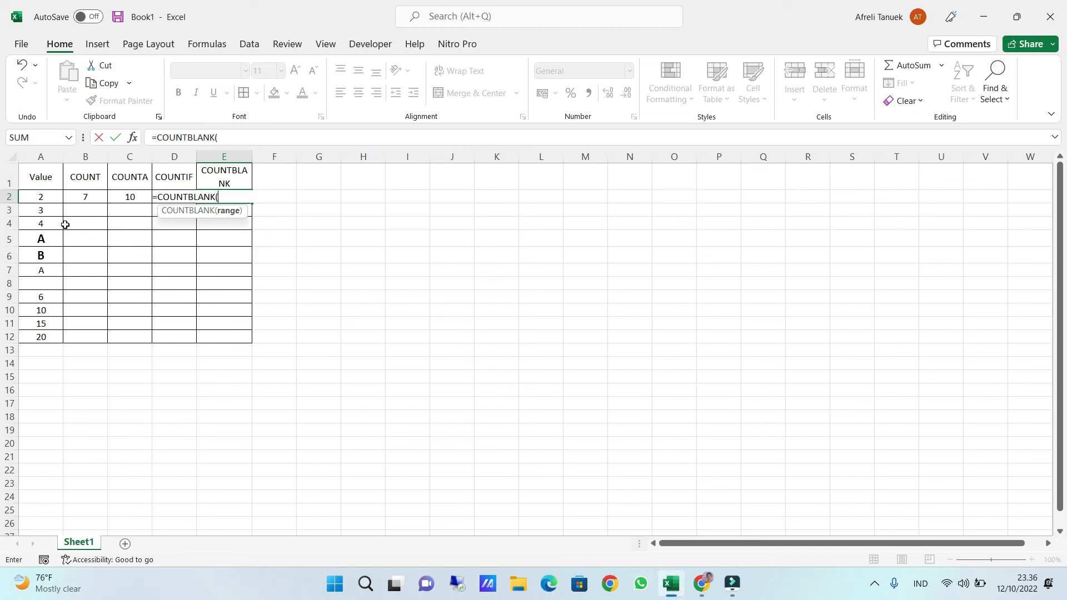
{"action": "left_click_drag", "start_coordinate": [49, 198], "coordinate": [45, 334]}
{"action": "key", "text": "Return"}
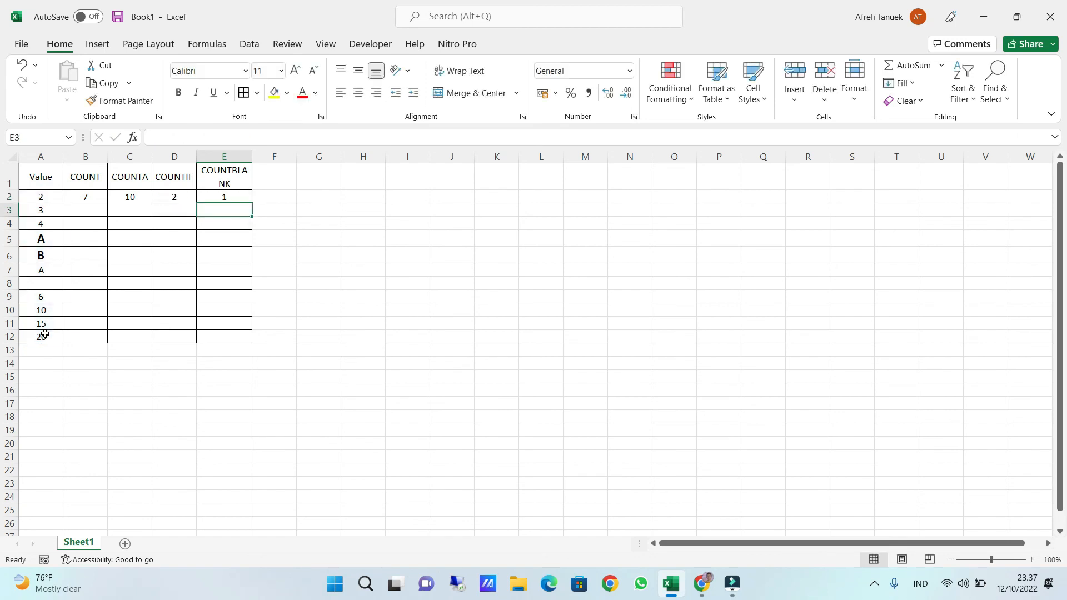
- Clear the contents of A6 and A10 to test the COUNTBLANK formula with more empty cells
{"action": "left_click", "coordinate": [48, 283]}
{"action": "left_click", "coordinate": [43, 258]}
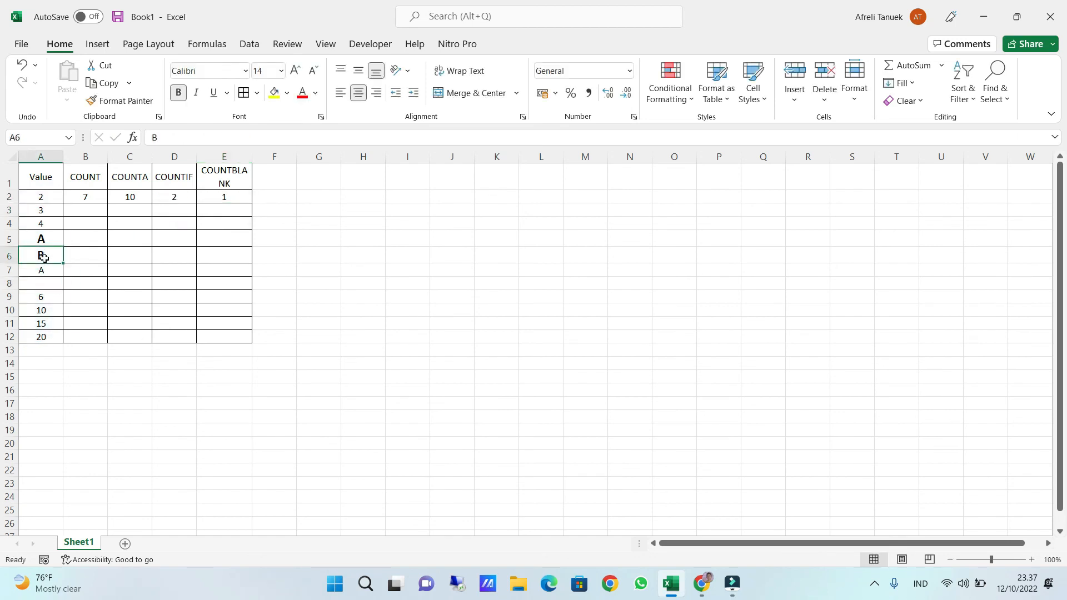
{"action": "key", "text": "Delete"}
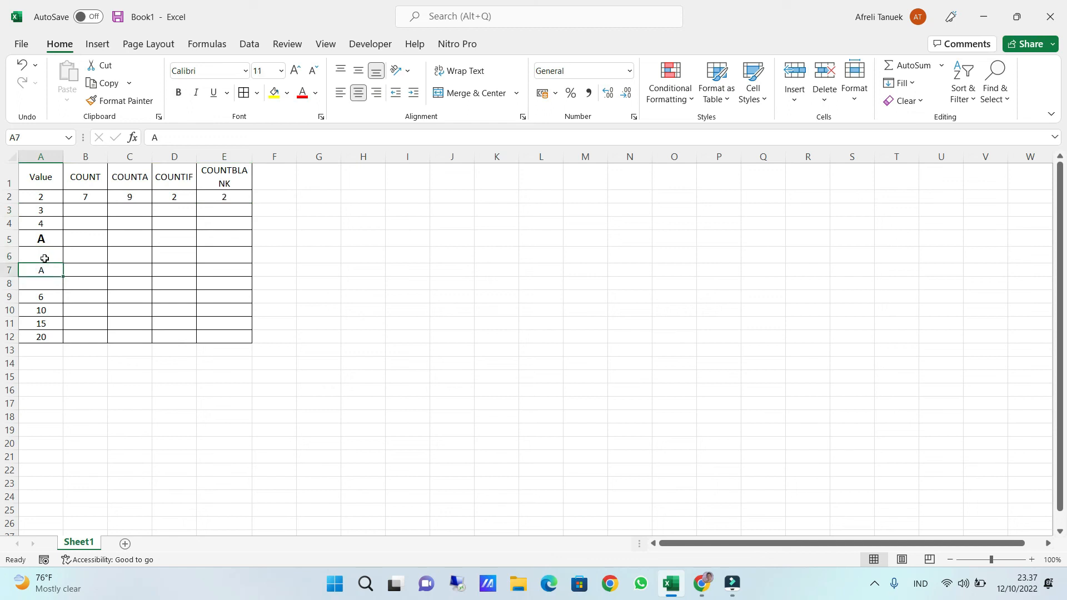
{"action": "left_click", "coordinate": [42, 310]}
{"action": "key", "text": "Delete"}
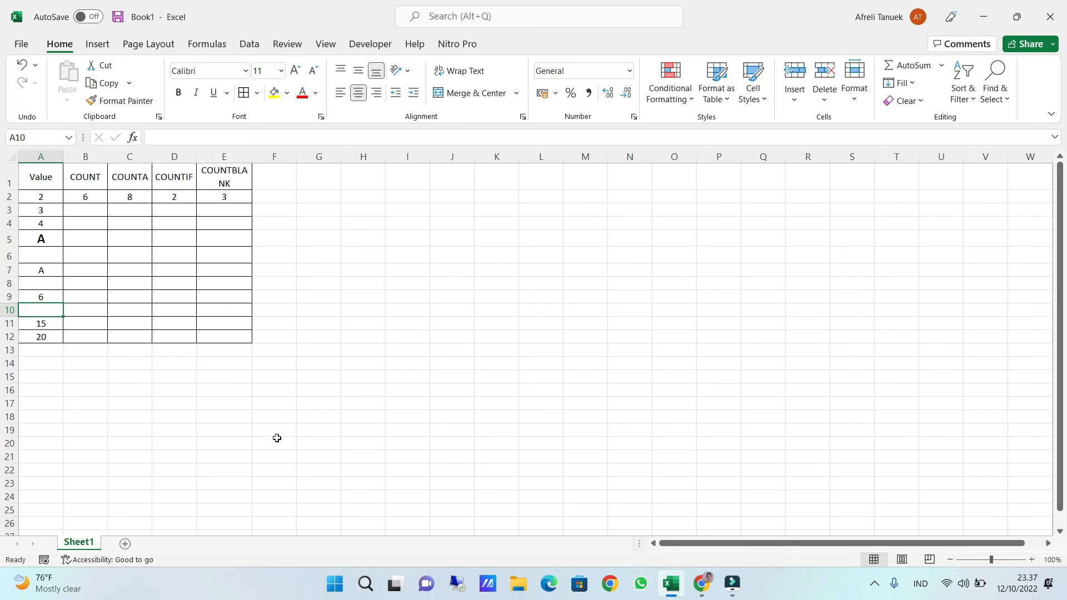